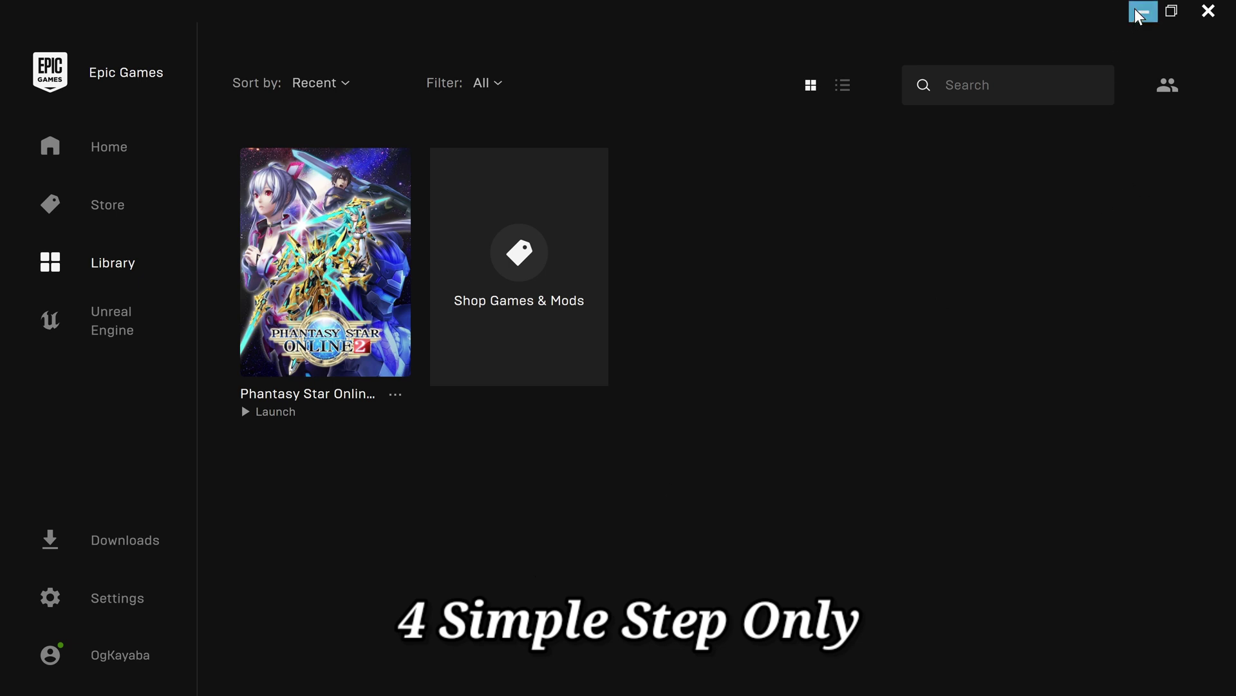
- Minimize the Epic Games Launcher so the Windows desktop shows
{"action": "left_click", "coordinate": [1138, 13]}
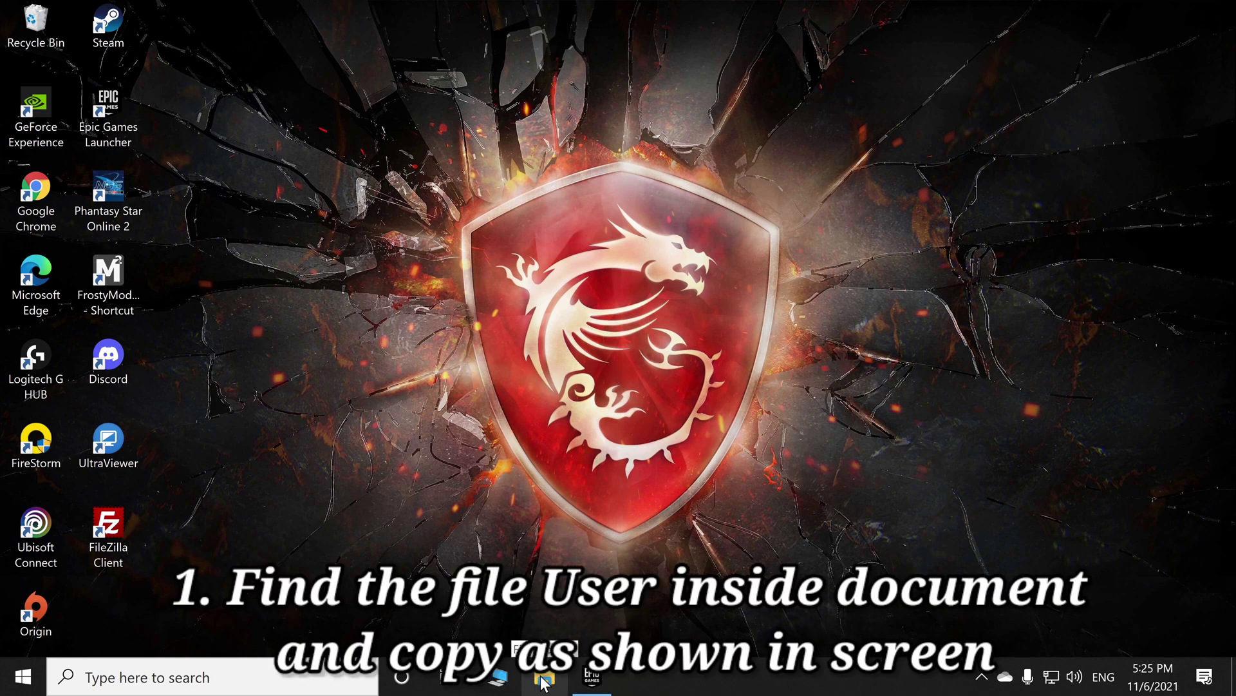
- Browse File Explorer to Documents\SEGA\PHANTASYSTARONLINE2_NA_EPICGAMES
{"action": "left_click", "coordinate": [543, 682]}
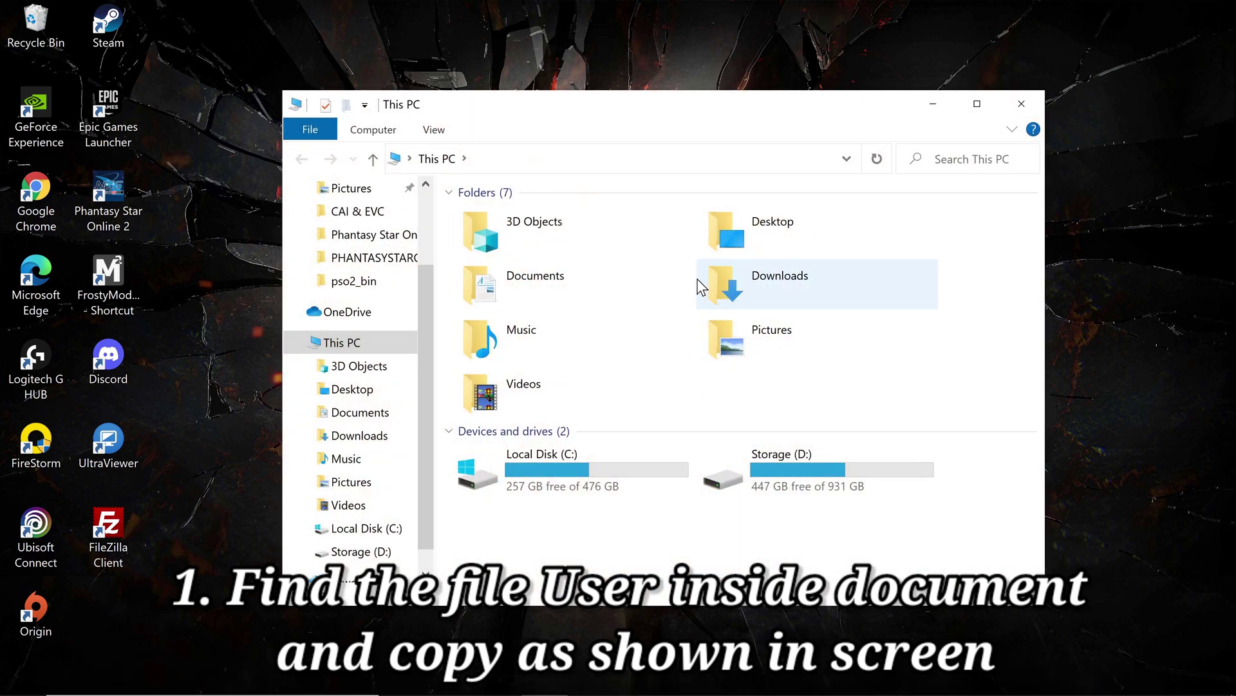
{"action": "double_click", "coordinate": [554, 289]}
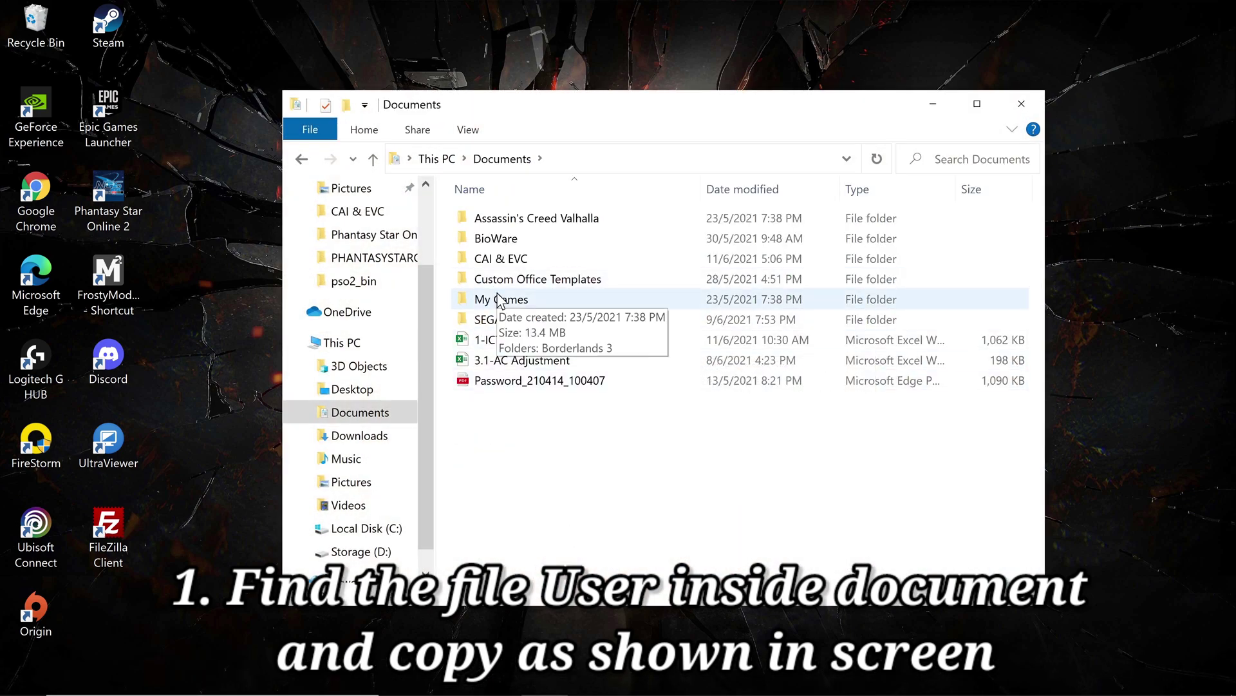
{"action": "double_click", "coordinate": [503, 322]}
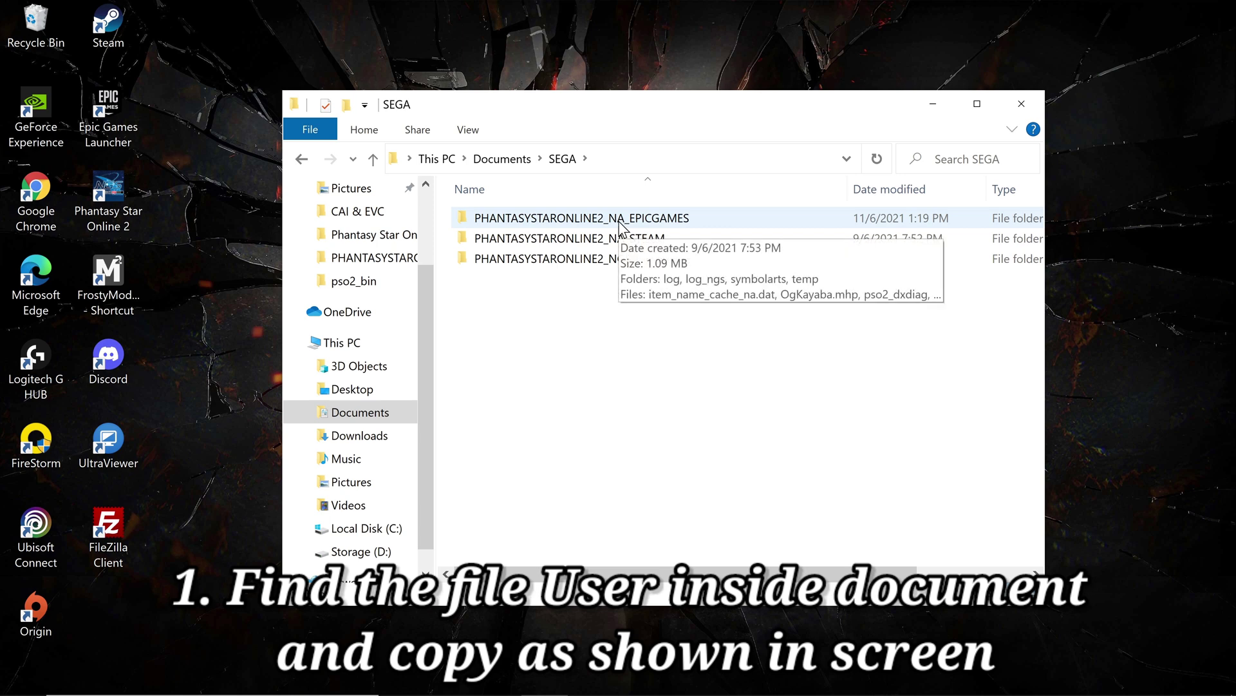
{"action": "double_click", "coordinate": [620, 219]}
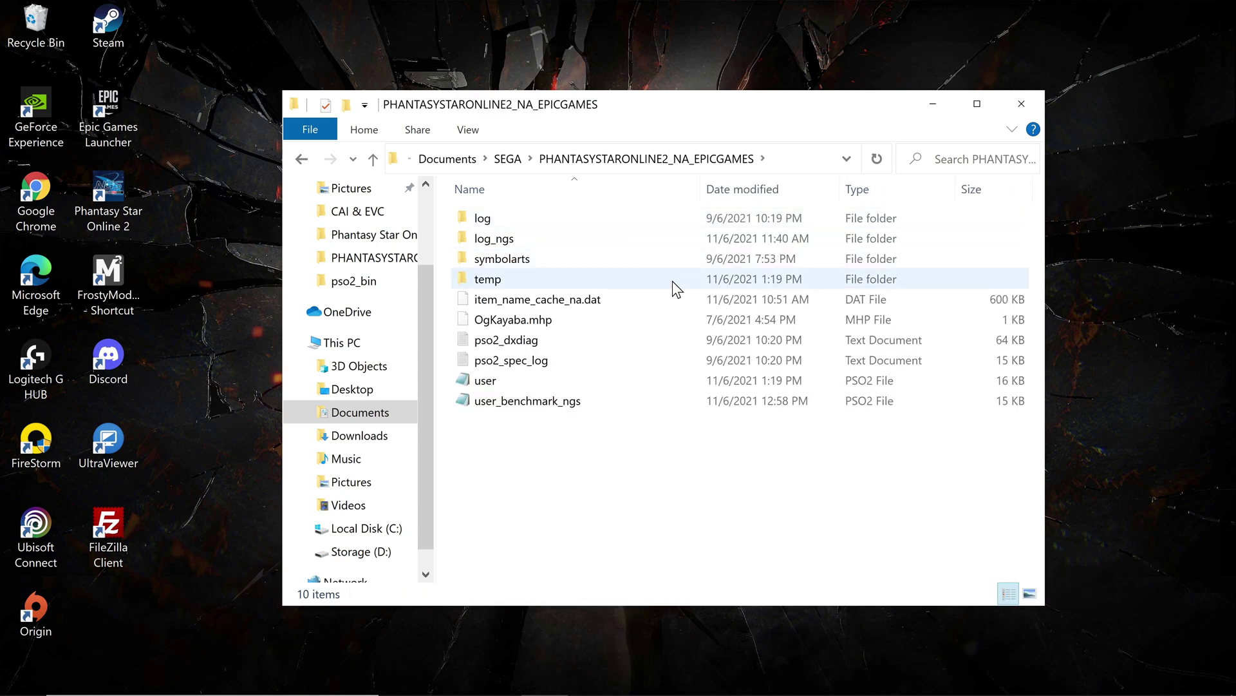
{"action": "double_click", "coordinate": [505, 380]}
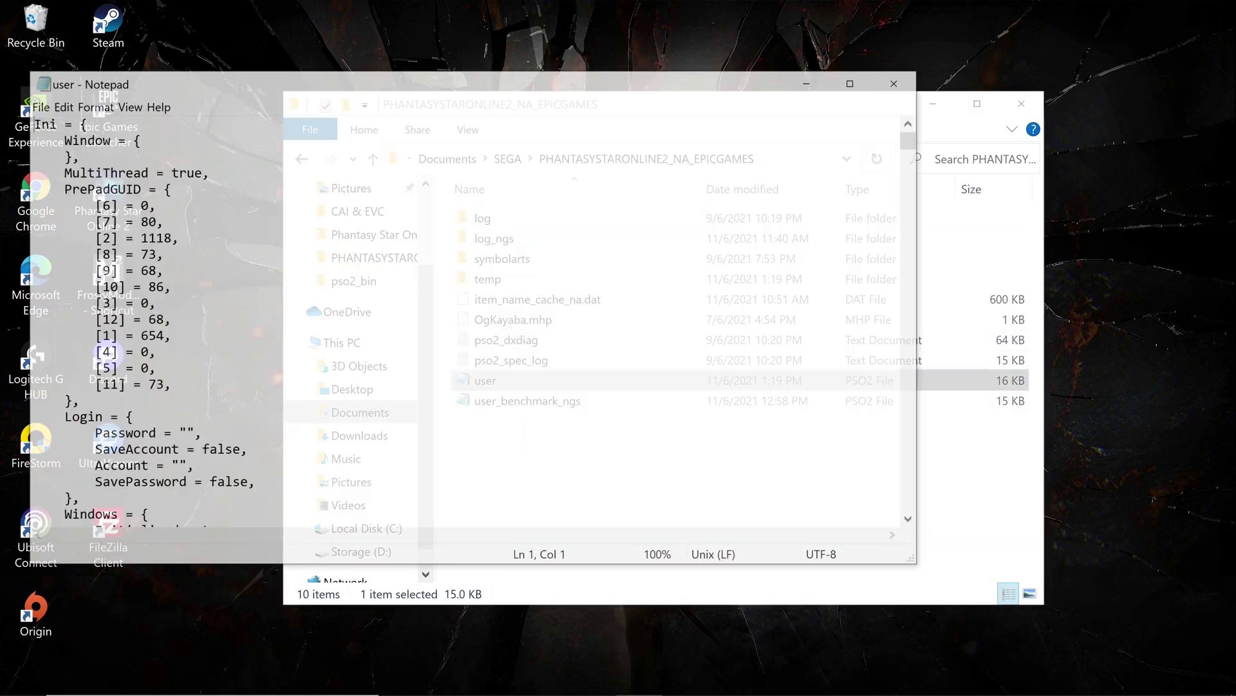
{"action": "left_click_drag", "start_coordinate": [704, 97], "coordinate": [910, 129]}
{"action": "mouse_move", "coordinate": [1078, 172]}
{"action": "left_mouse_down"}
{"action": "mouse_move", "coordinate": [1076, 371]}
{"action": "mouse_move", "coordinate": [1092, 179]}
{"action": "left_mouse_up"}
{"action": "left_click", "coordinate": [1024, 109]}
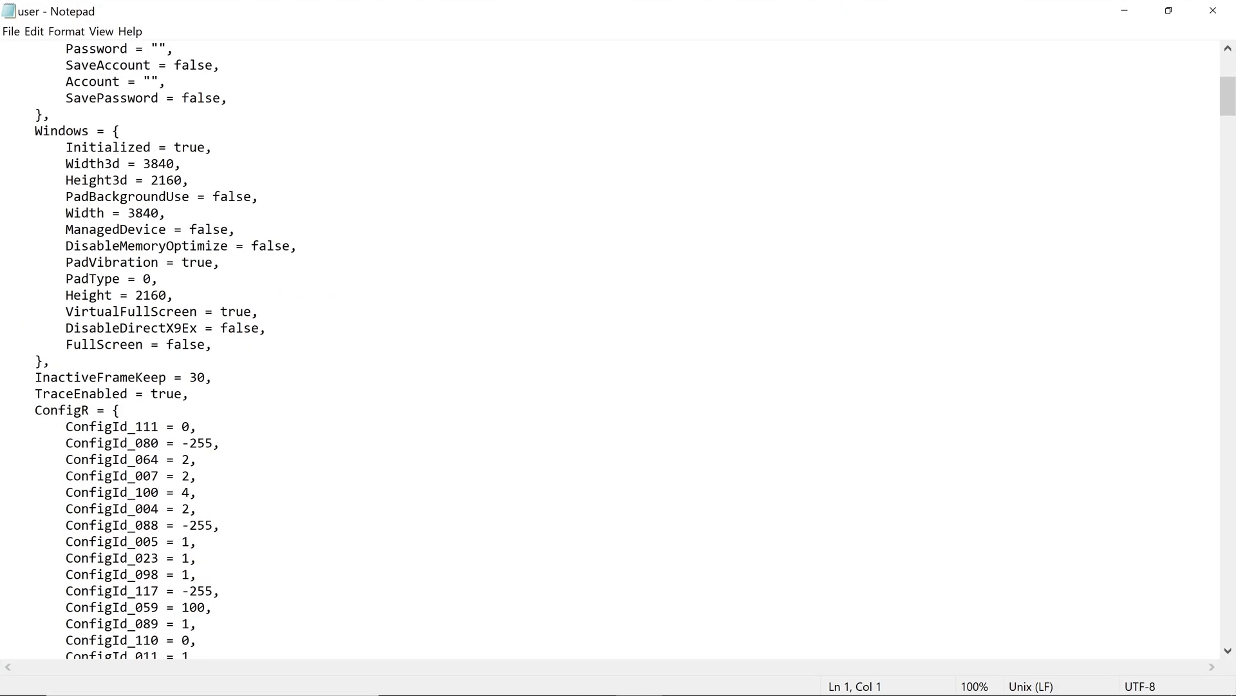
{"action": "left_click_drag", "start_coordinate": [35, 114], "coordinate": [213, 345]}
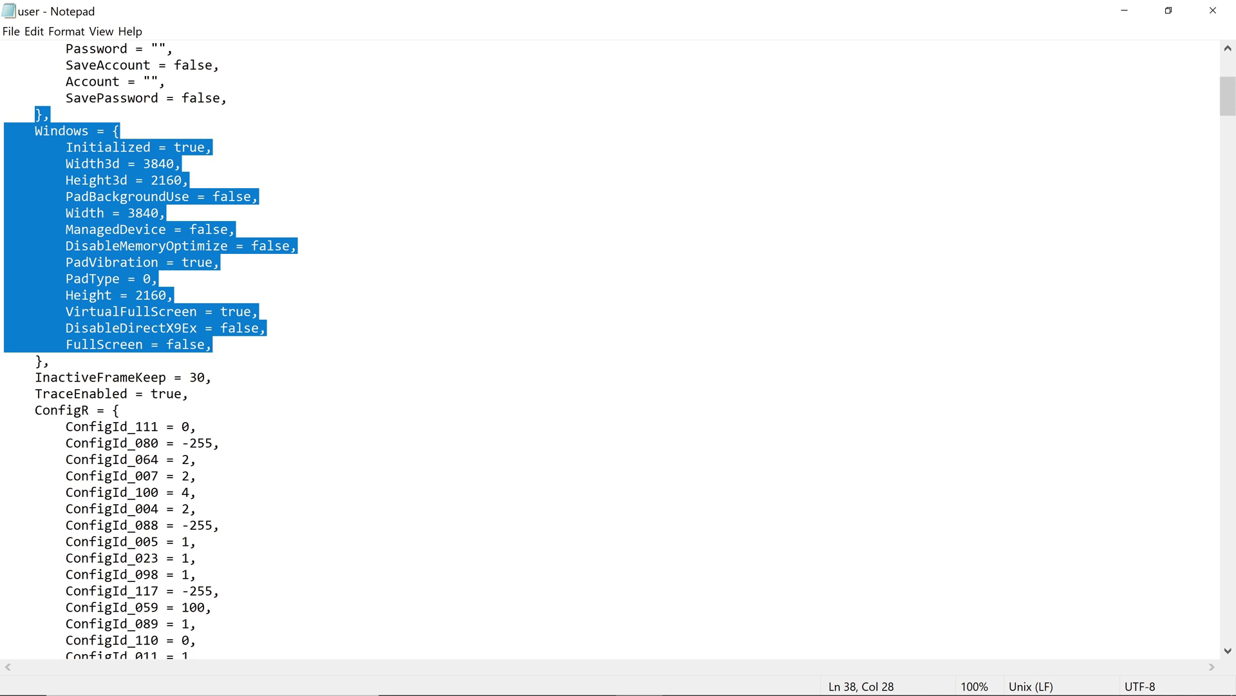
{"action": "left_click_drag", "start_coordinate": [4, 246], "coordinate": [297, 246]}
{"action": "left_click_drag", "start_coordinate": [97, 164], "coordinate": [190, 181]}
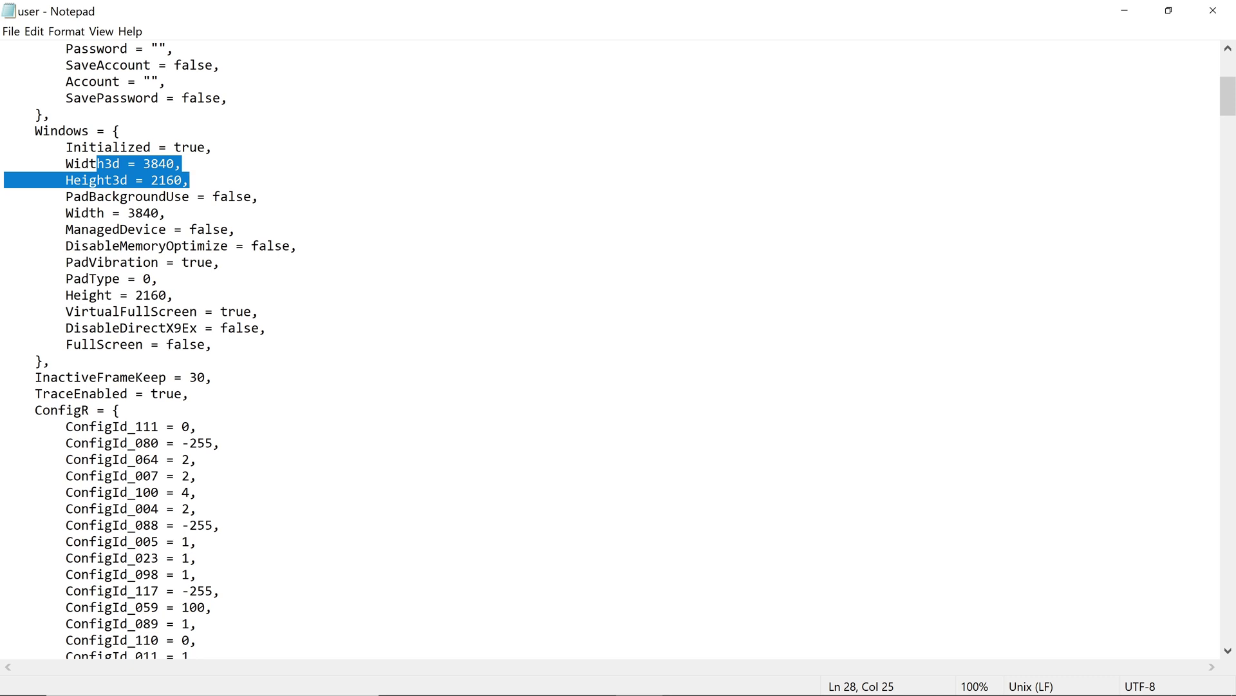
{"action": "left_click", "coordinate": [1214, 10]}
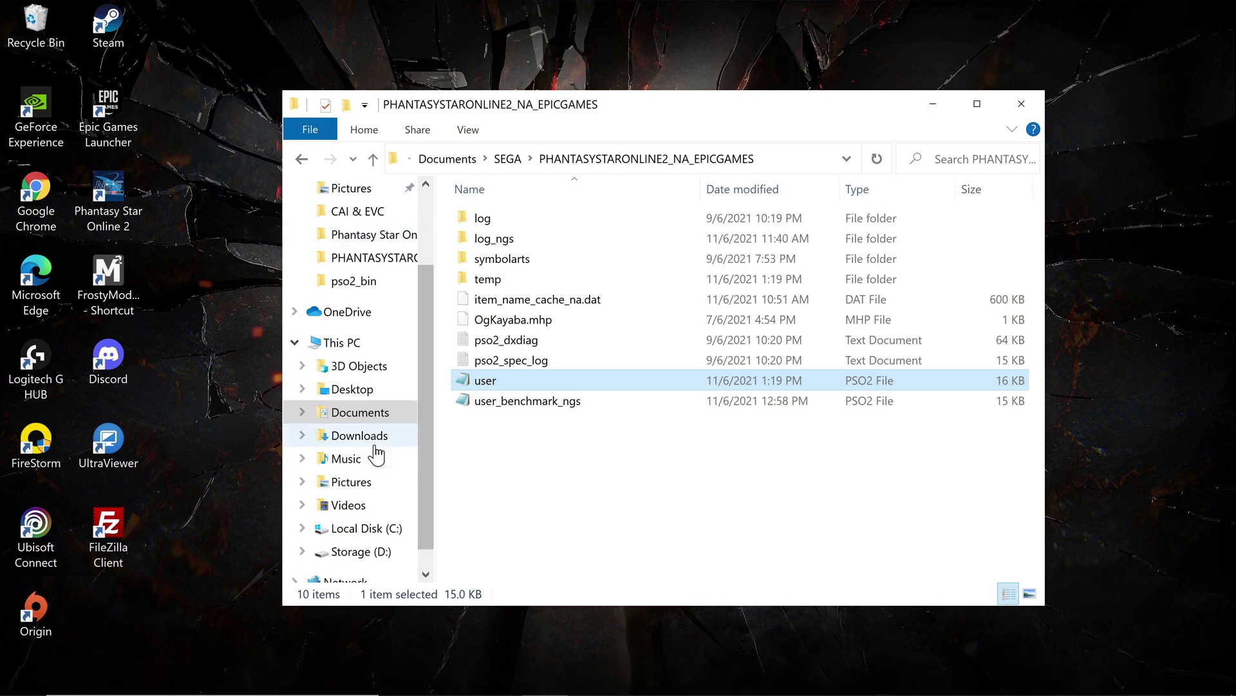
- Search This PC for user.pso2 using the recent search entry
{"action": "left_click", "coordinate": [336, 342]}
{"action": "left_click", "coordinate": [951, 161]}
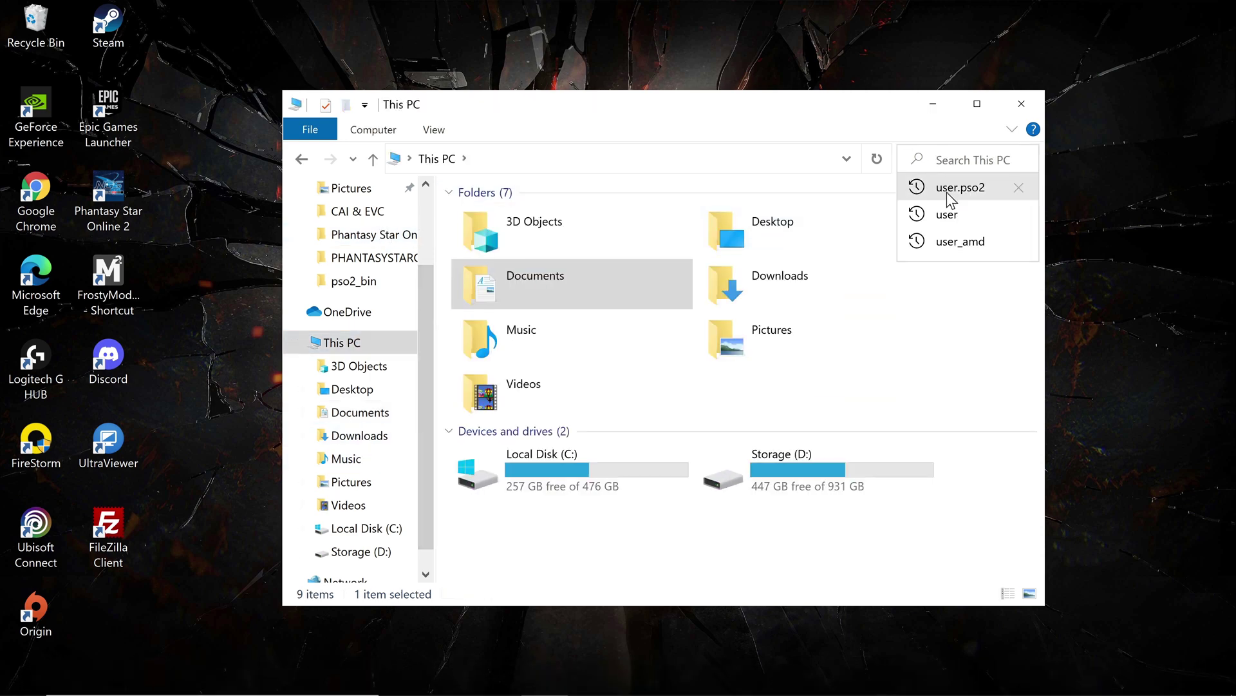
{"action": "left_click", "coordinate": [948, 189]}
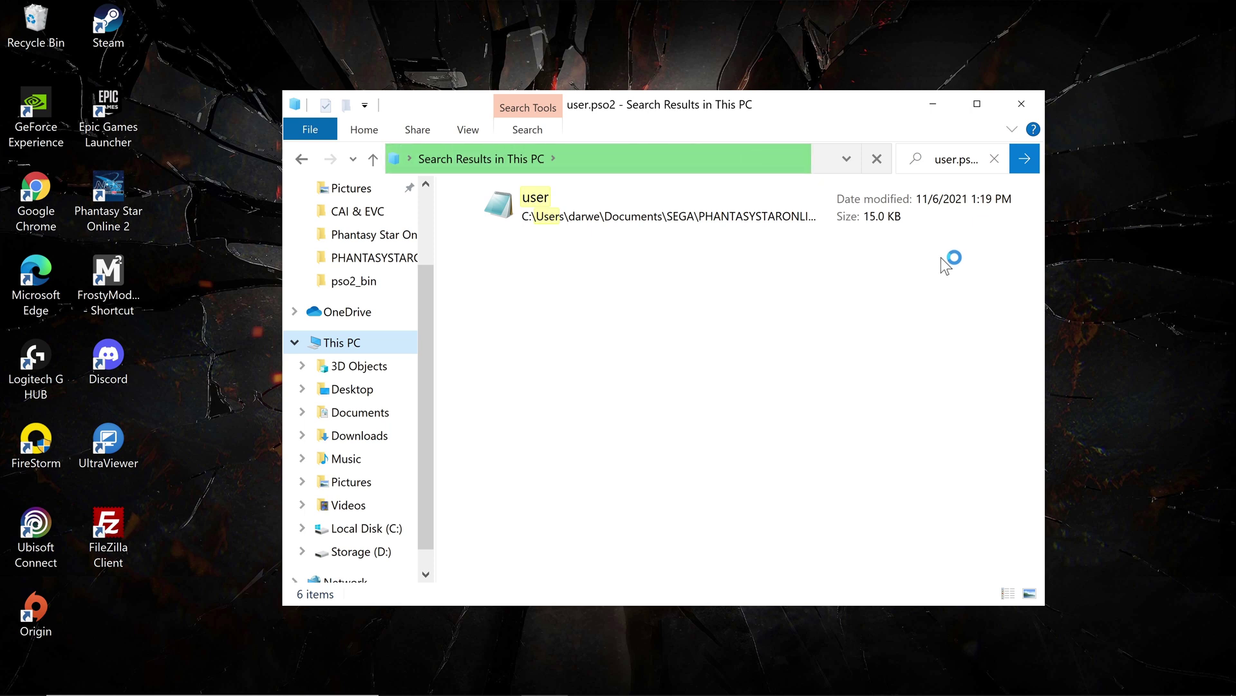
- Maximize the user.pso2 results and briefly open, then close, user_default in Notepad
{"action": "left_click", "coordinate": [988, 107]}
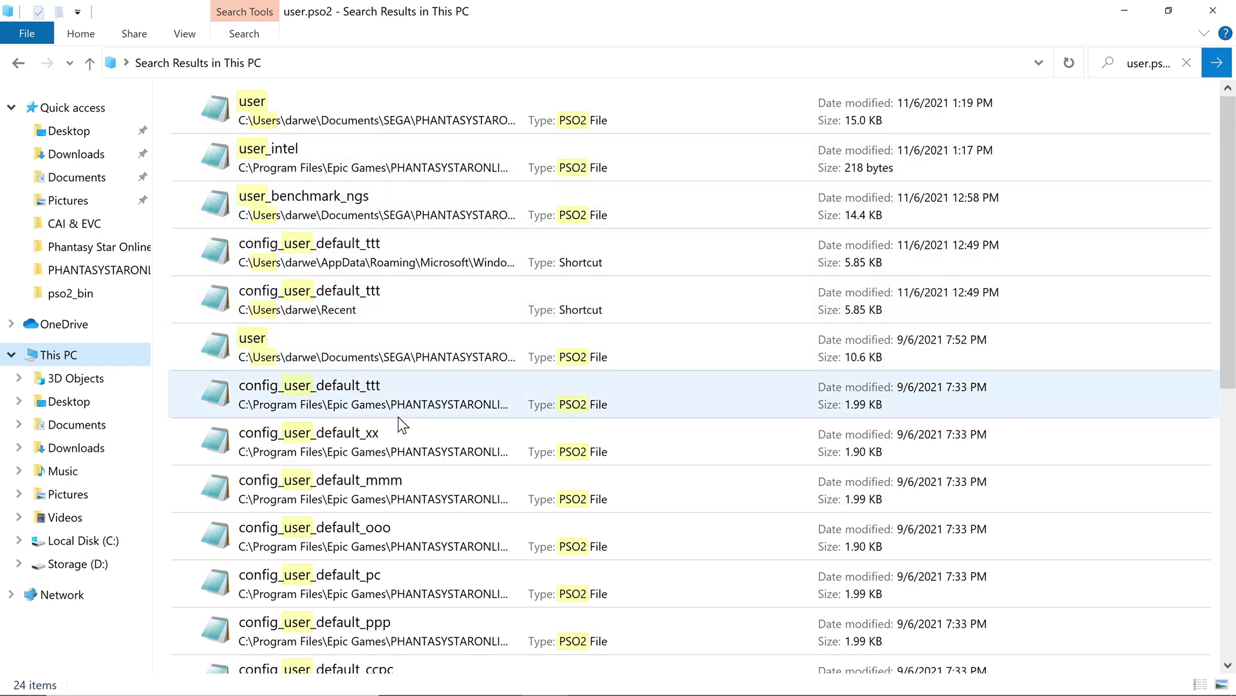
{"action": "scroll", "coordinate": [398, 419], "scroll_direction": "down", "scroll_amount": 2}
{"action": "scroll", "coordinate": [430, 539], "scroll_direction": "down", "scroll_amount": 5}
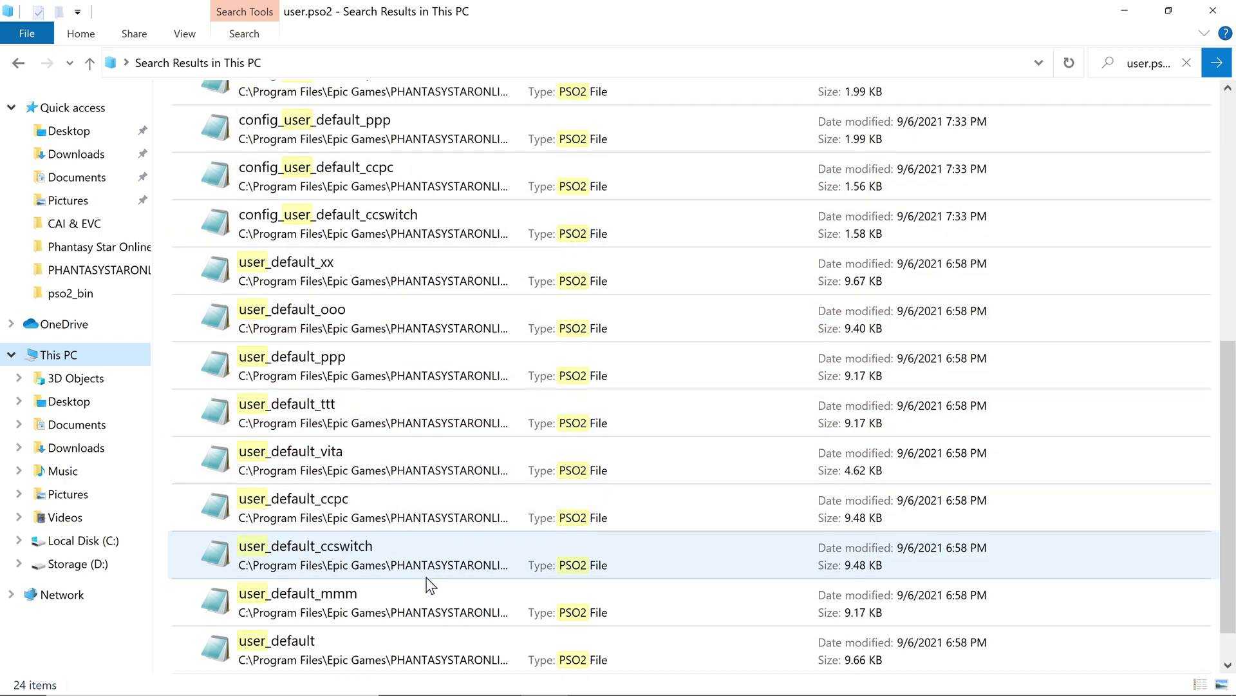
{"action": "scroll", "coordinate": [430, 585], "scroll_direction": "down", "scroll_amount": 1}
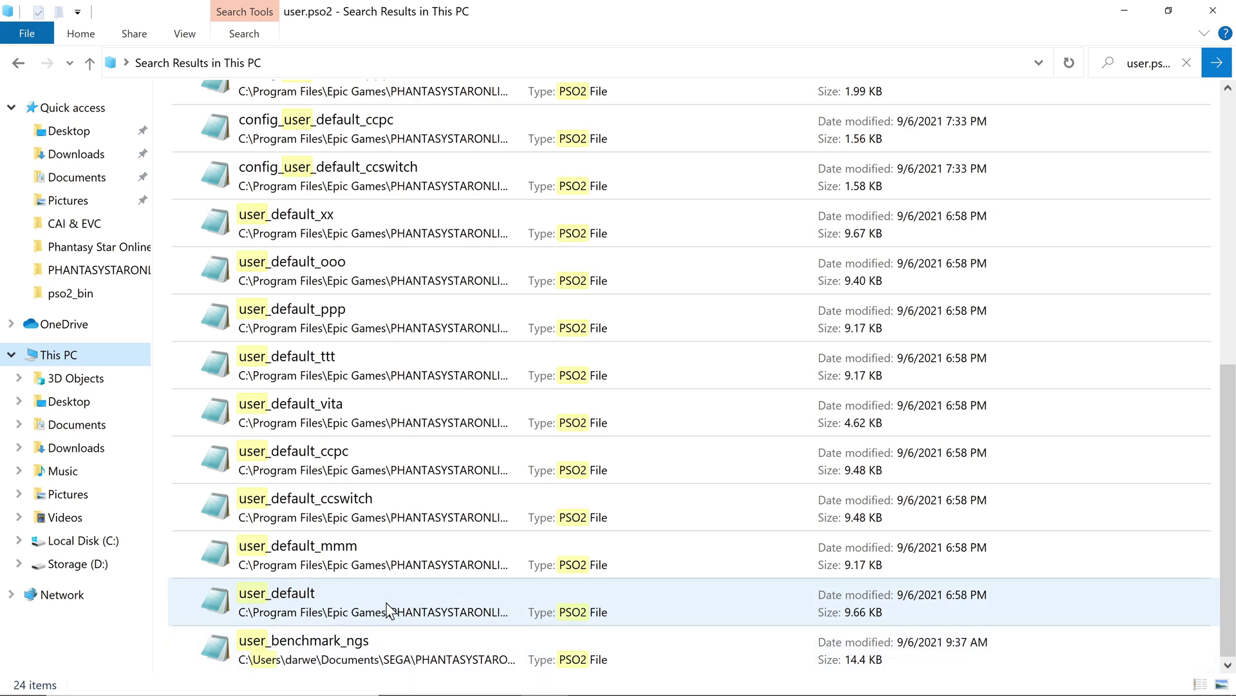
{"action": "double_click", "coordinate": [389, 609]}
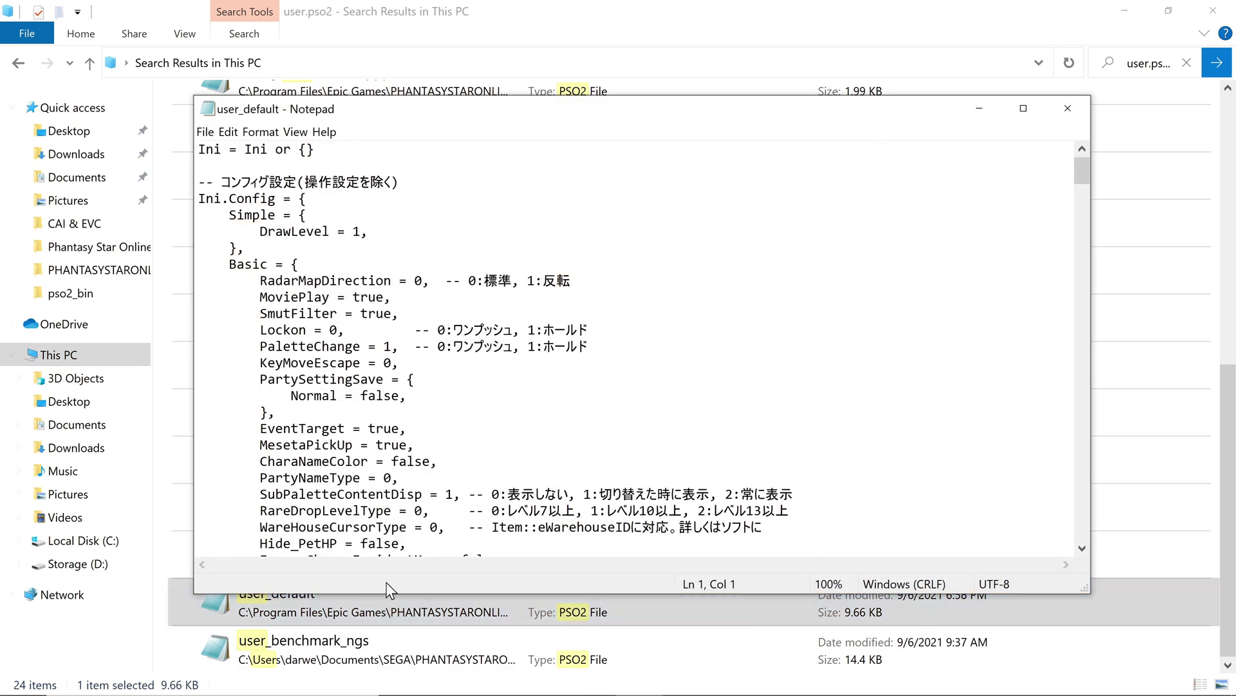
{"action": "scroll", "coordinate": [390, 560], "scroll_direction": "down", "scroll_amount": 6}
{"action": "left_click", "coordinate": [1068, 108]}
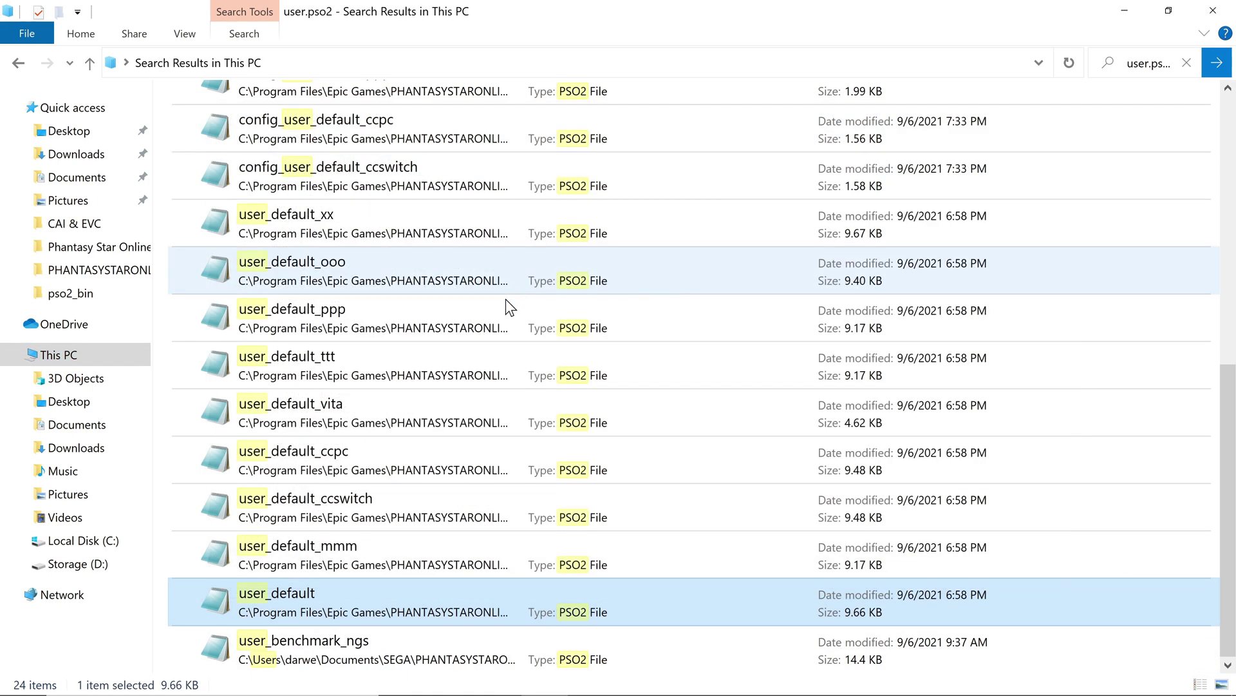
{"action": "scroll", "coordinate": [501, 380], "scroll_direction": "up", "scroll_amount": 2}
{"action": "scroll", "coordinate": [501, 378], "scroll_direction": "up", "scroll_amount": 9}
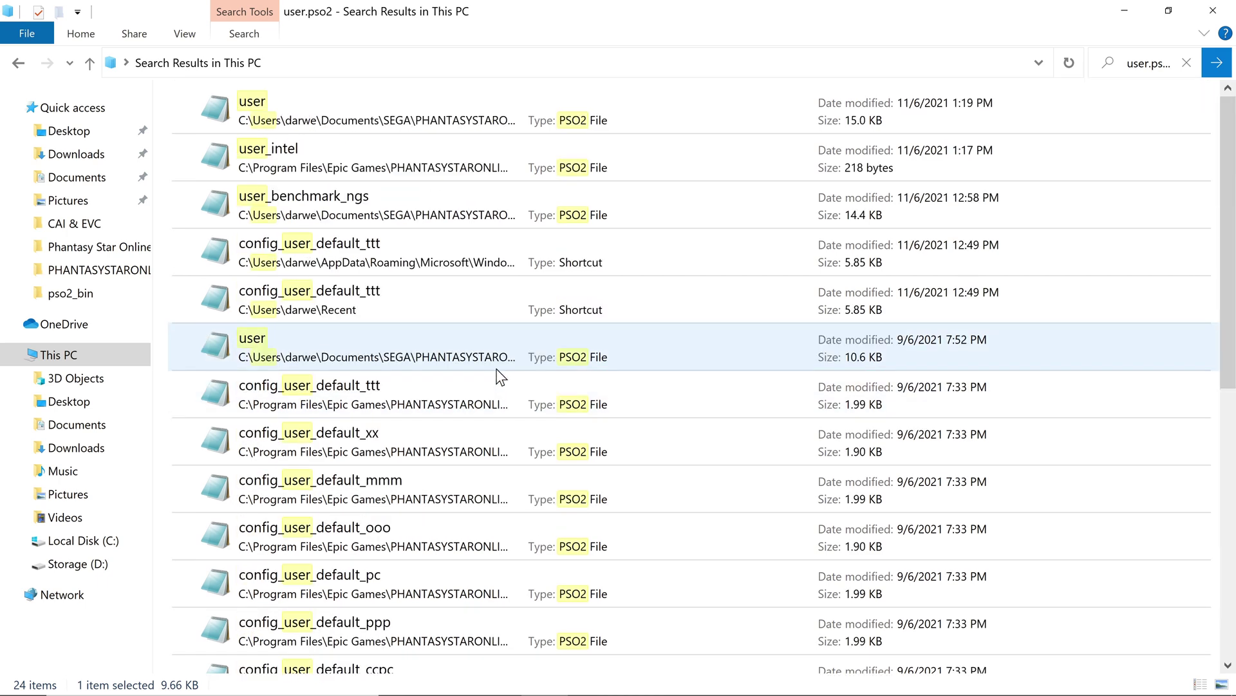
- Open user_intel in maximized Notepad and review its 3840×2160 Width/Height and Width3d/Height3d lines
{"action": "double_click", "coordinate": [353, 165]}
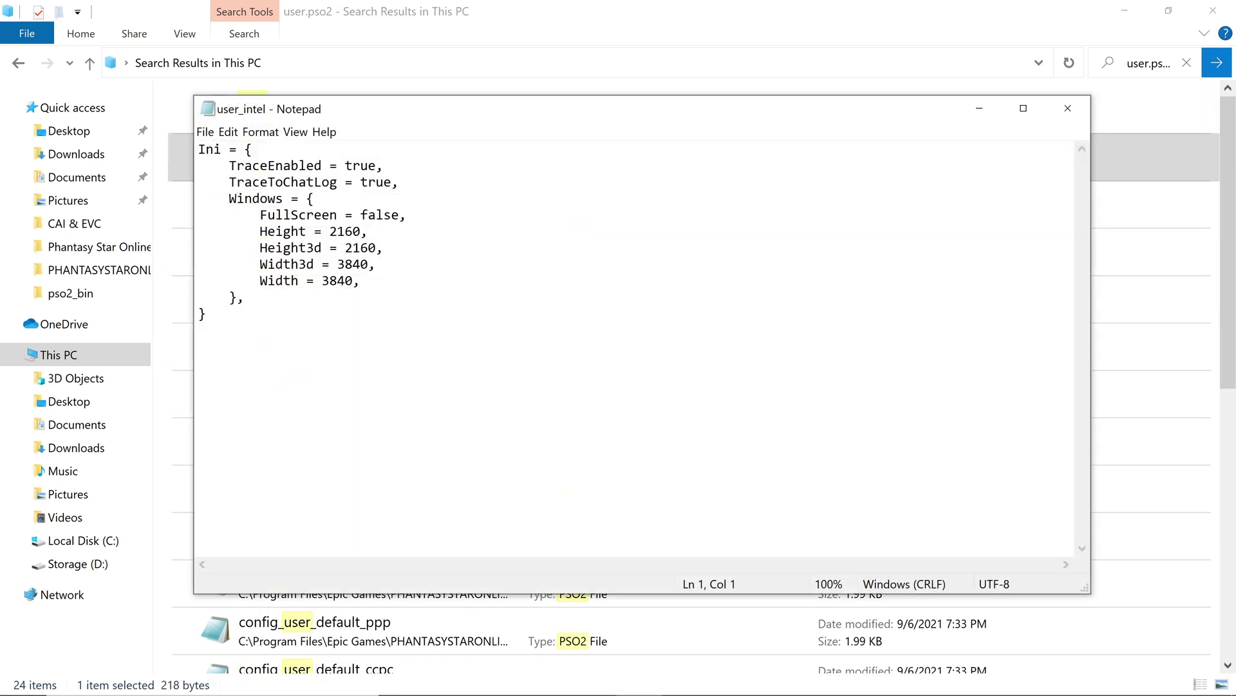
{"action": "left_click", "coordinate": [1023, 108]}
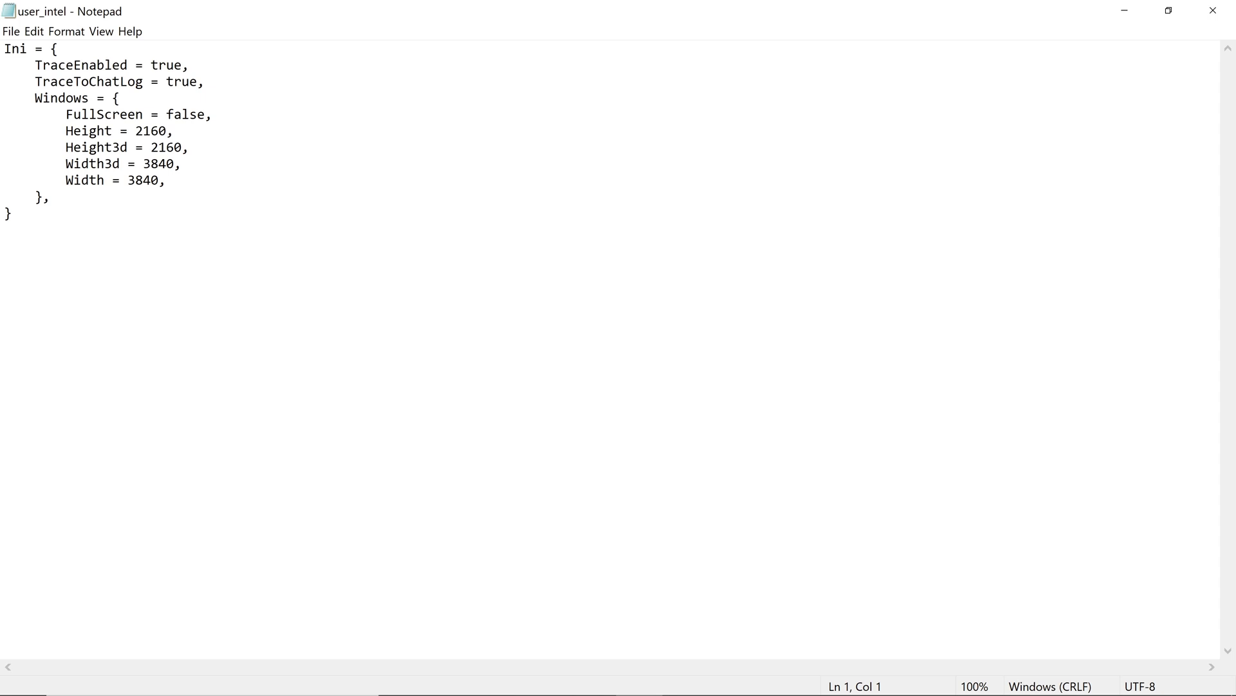
{"action": "key", "text": "ctrl+End"}
{"action": "key", "text": "shift+Up"}
{"action": "key", "text": "shift+Up"}
{"action": "key", "text": "shift+Up"}
{"action": "key", "text": "shift+Up"}
{"action": "key", "text": "shift+Up"}
{"action": "key", "text": "shift+Up"}
{"action": "key", "text": "shift+Up"}
{"action": "key", "text": "shift+Up"}
{"action": "key", "text": "shift+Up"}
{"action": "key", "text": "shift+Up"}
{"action": "key", "text": "shift+Up"}
{"action": "key", "text": "shift+End"}
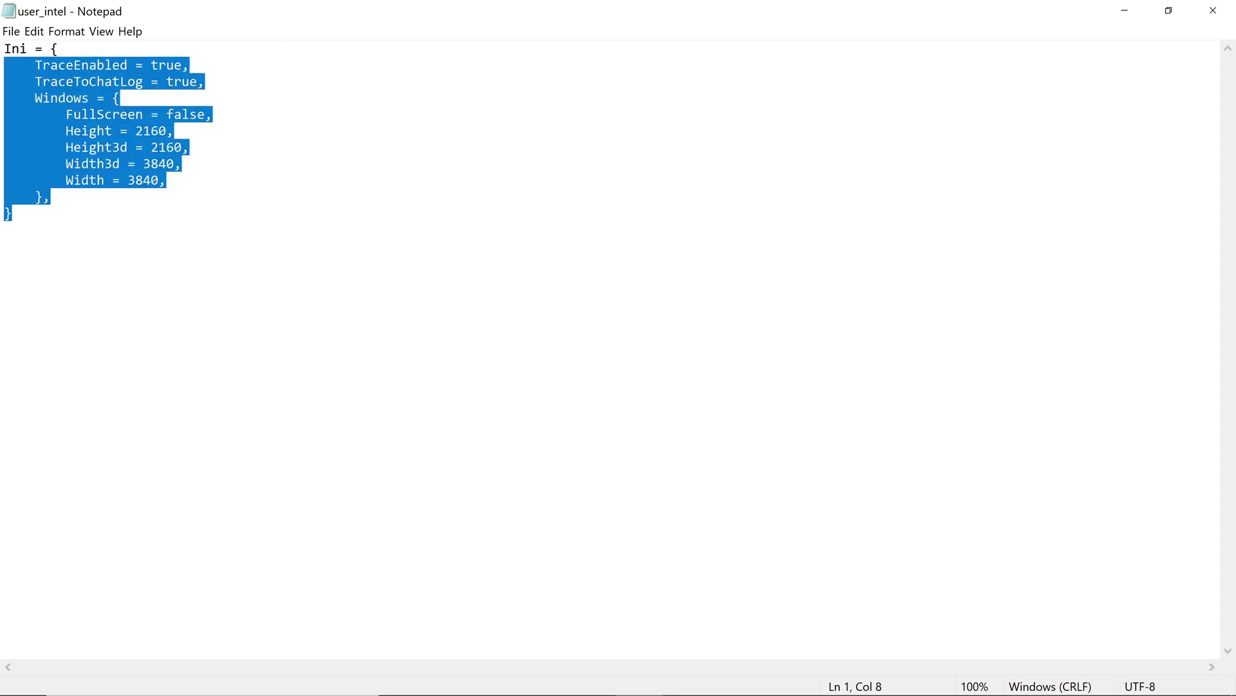
{"action": "left_click", "coordinate": [50, 196]}
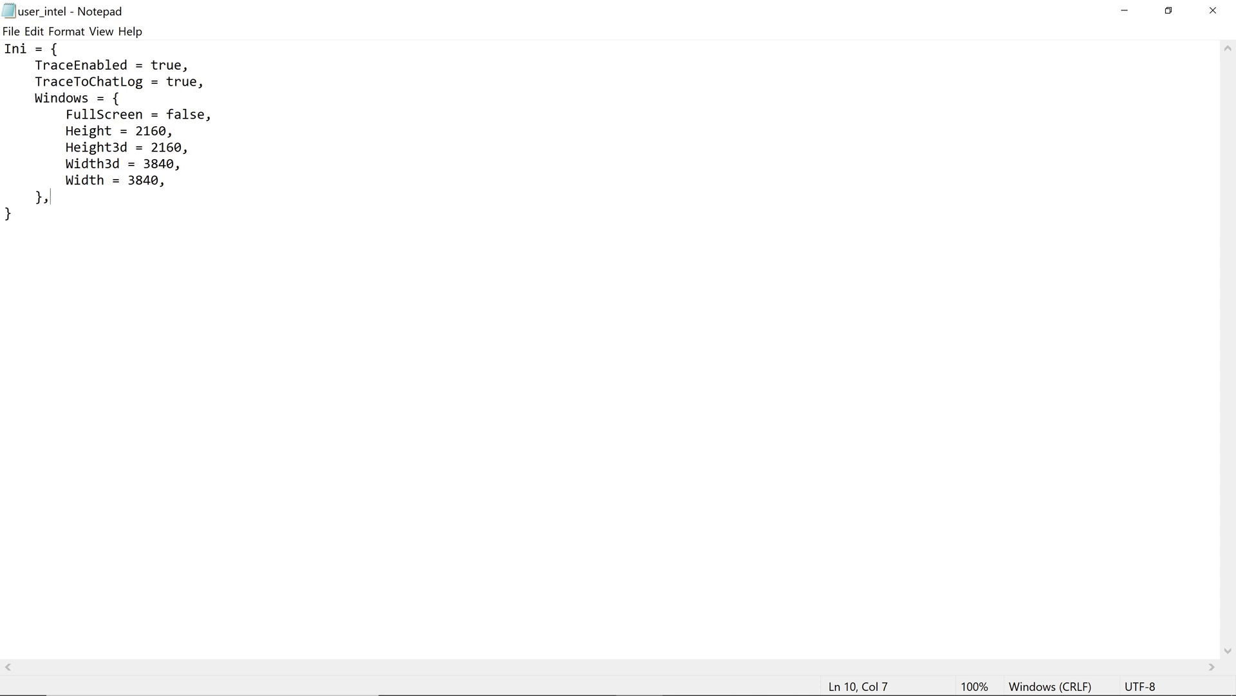
{"action": "left_click", "coordinate": [66, 147]}
{"action": "key", "text": "shift+End"}
{"action": "key", "text": "shift+Down"}
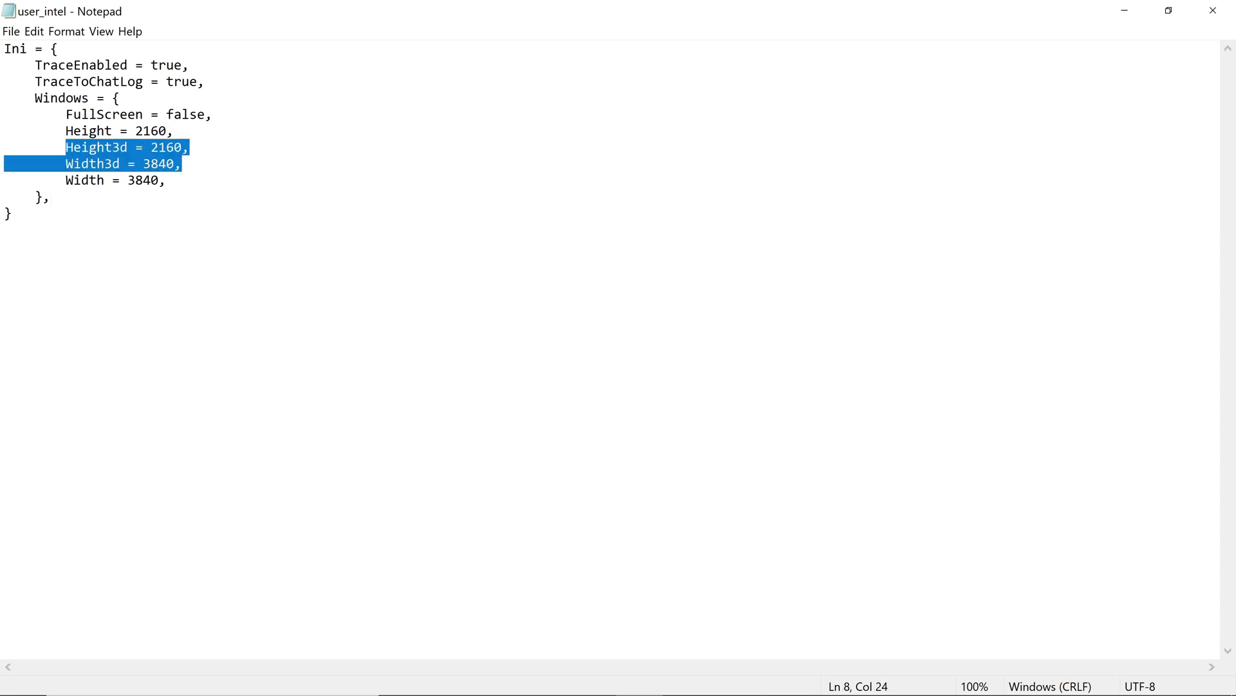
{"action": "key", "text": "Down"}
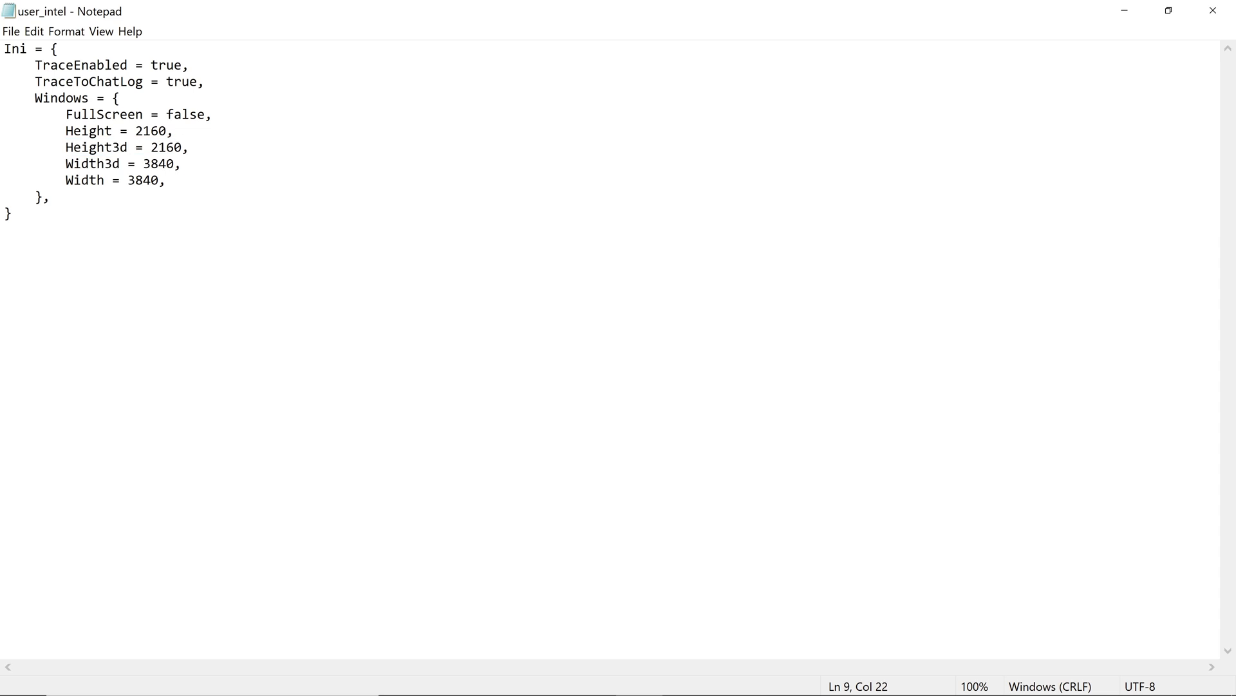
{"action": "key", "text": "Down"}
{"action": "key", "text": "shift+Home"}
{"action": "key", "text": "shift+Up"}
{"action": "key", "text": "shift+Up"}
{"action": "key", "text": "shift+Up"}
{"action": "key", "text": "shift+Up"}
{"action": "key", "text": "shift+Up"}
{"action": "key", "text": "shift+Up"}
{"action": "key", "text": "ctrl+End"}
- Save user_intel from the File menu and close Notepad
{"action": "left_click", "coordinate": [33, 31]}
{"action": "left_click", "coordinate": [11, 31]}
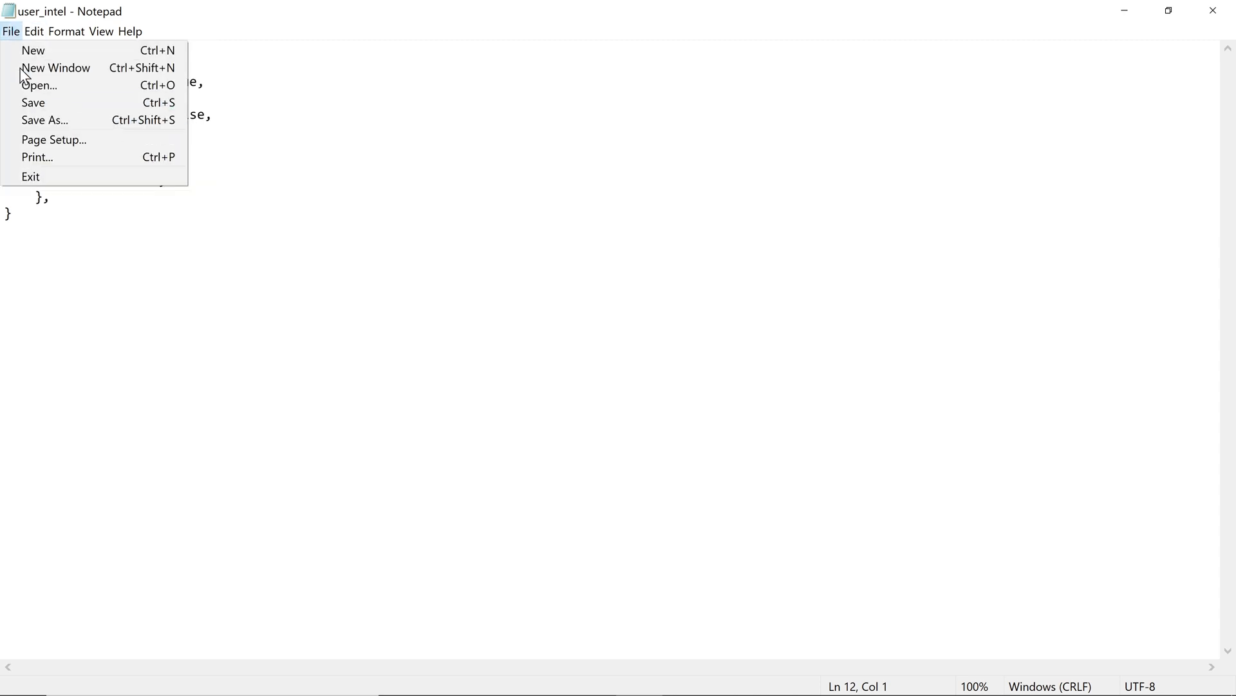
{"action": "left_click", "coordinate": [45, 102]}
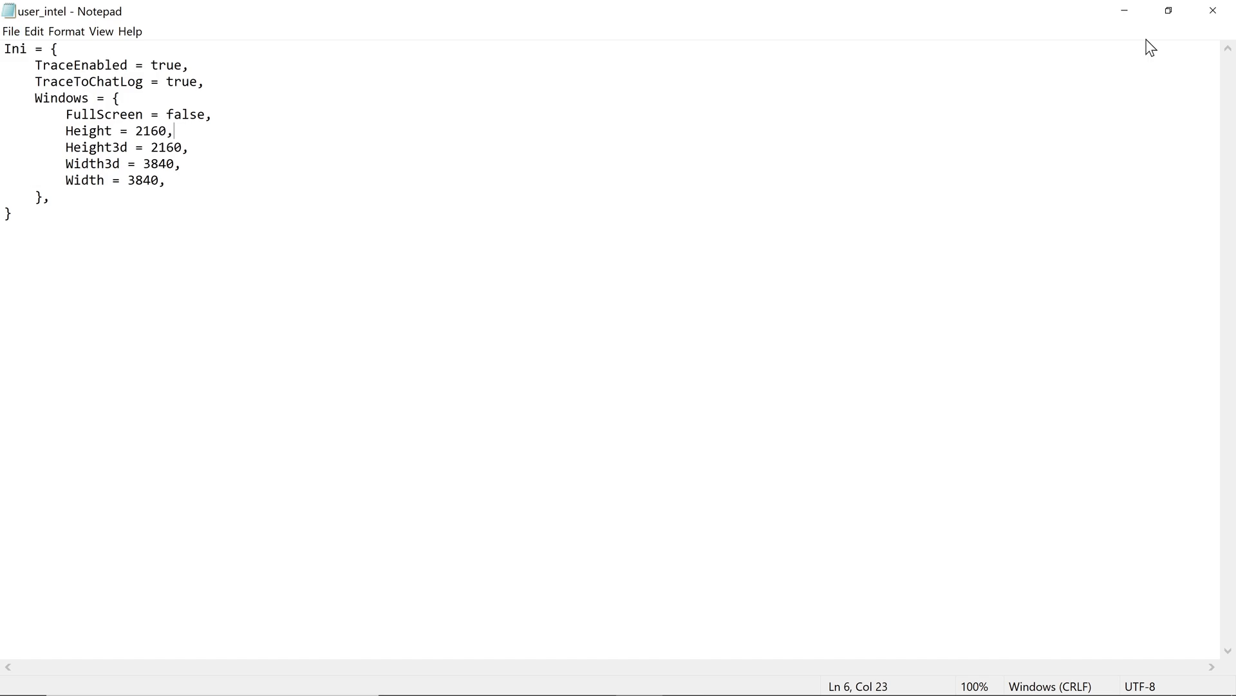
{"action": "left_click", "coordinate": [1222, 22]}
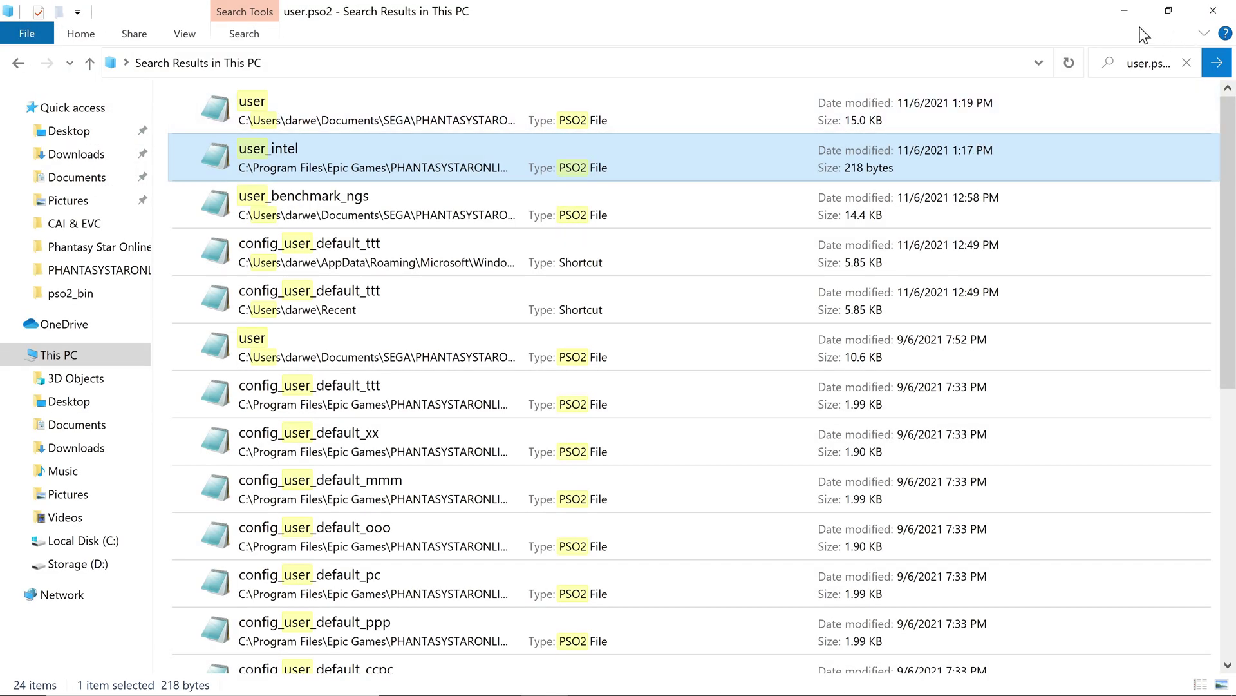
- Navigate to C:\Program Files\Epic Games\PHANTASYSTARONLINE2_NA\pso2_bin and select the pso2 application
{"action": "left_click", "coordinate": [1125, 10]}
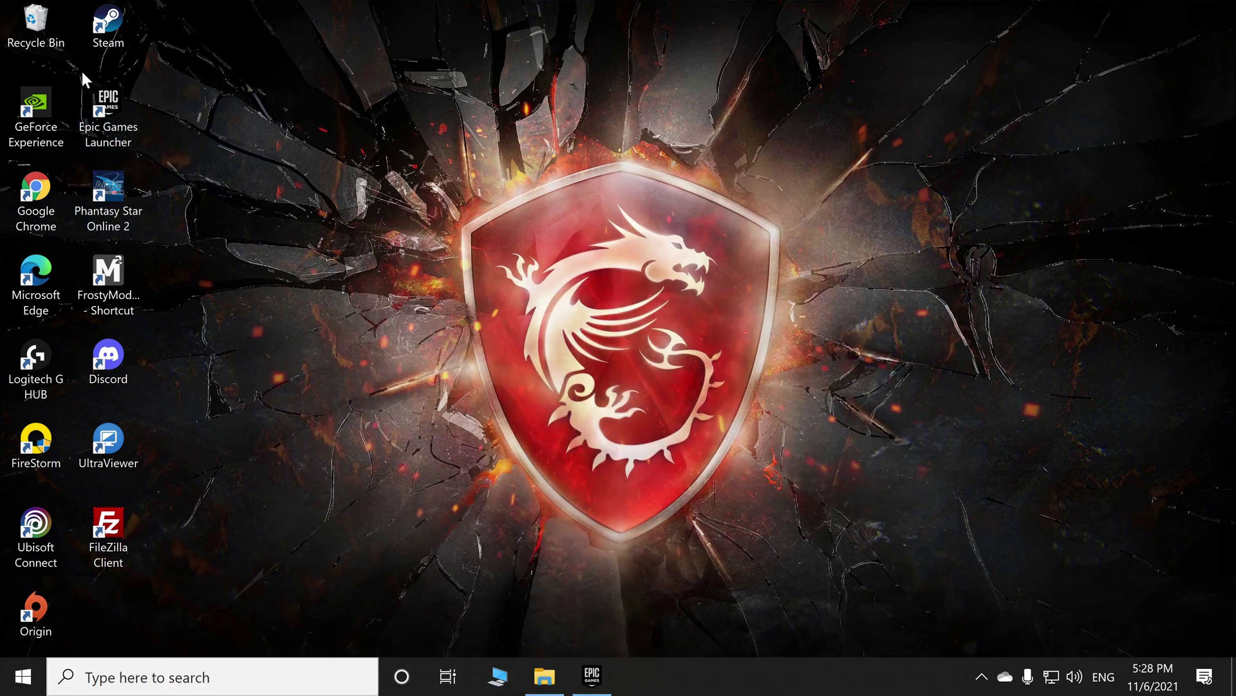
{"action": "left_click", "coordinate": [528, 684]}
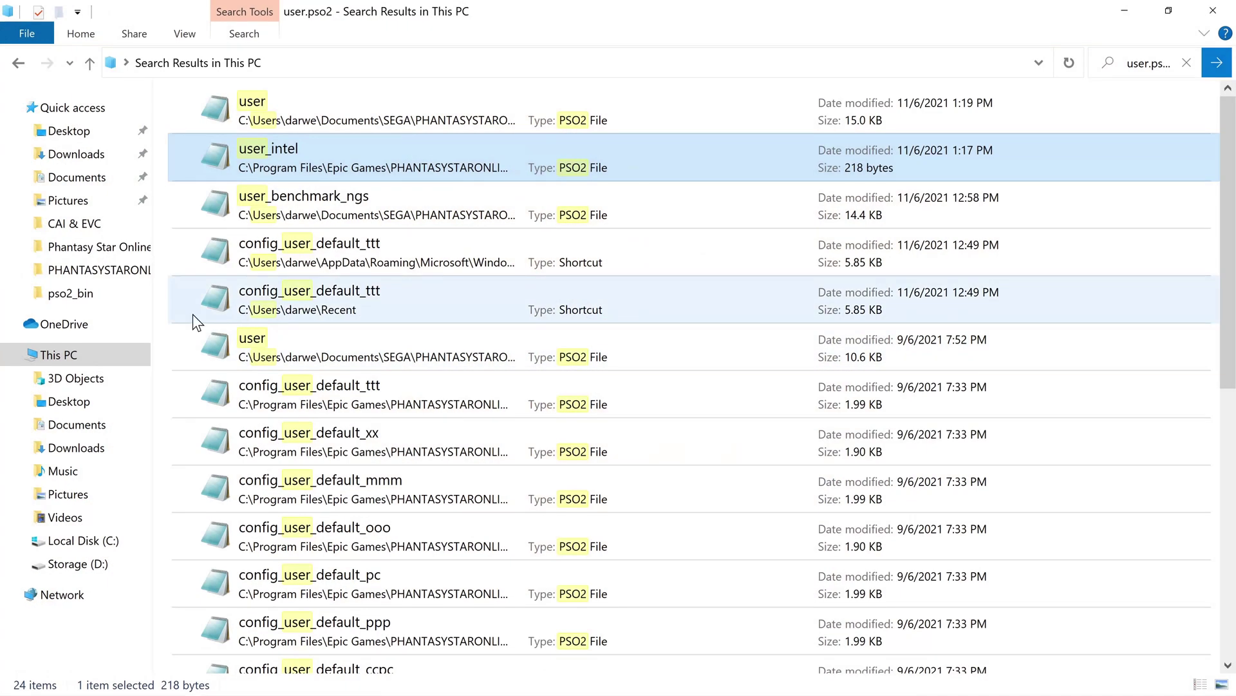
{"action": "left_click", "coordinate": [76, 360]}
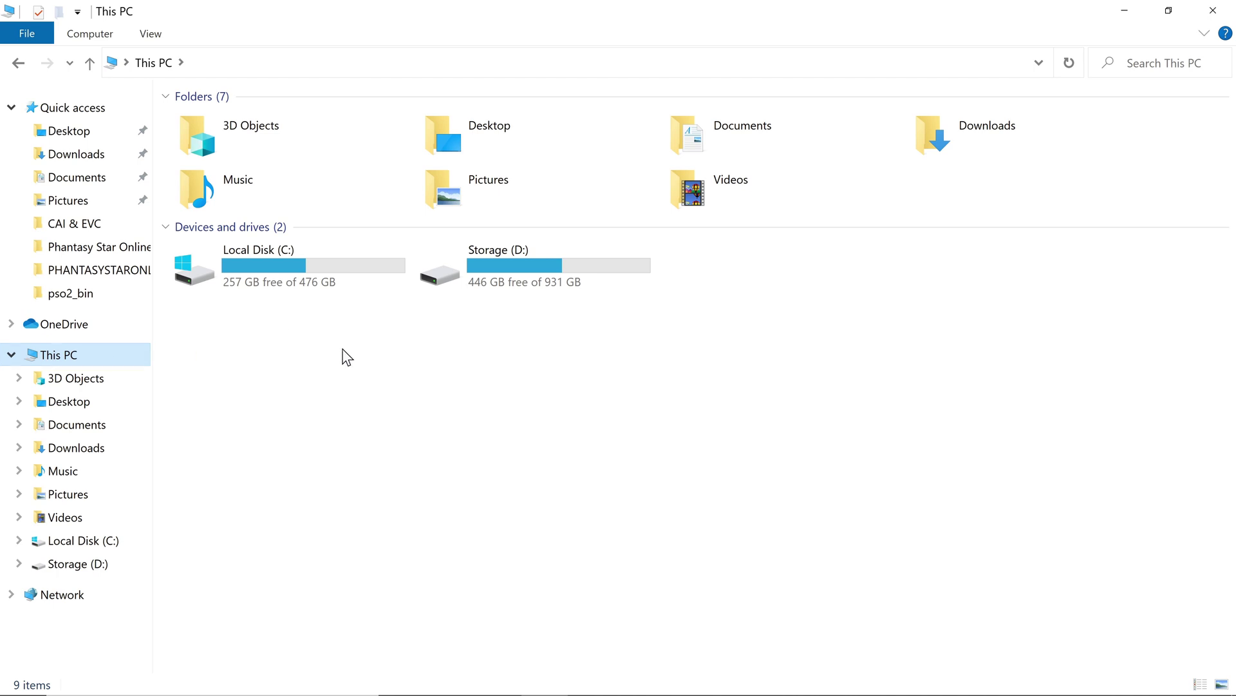
{"action": "double_click", "coordinate": [317, 285]}
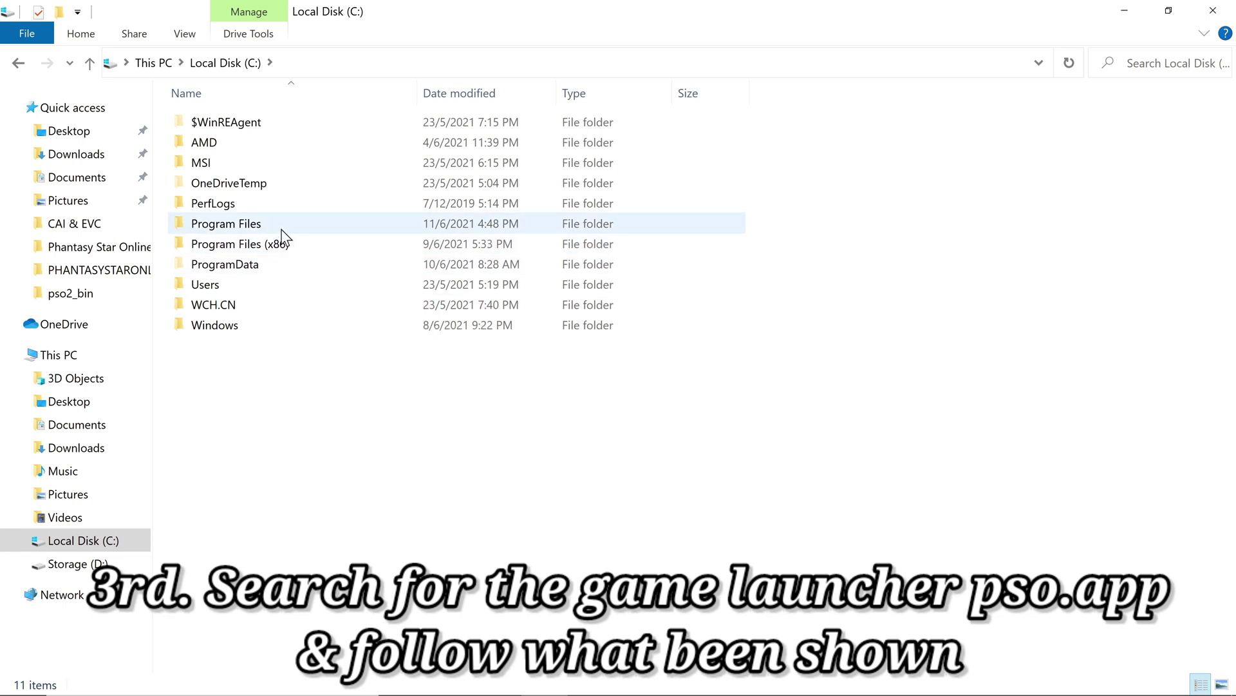
{"action": "double_click", "coordinate": [281, 225]}
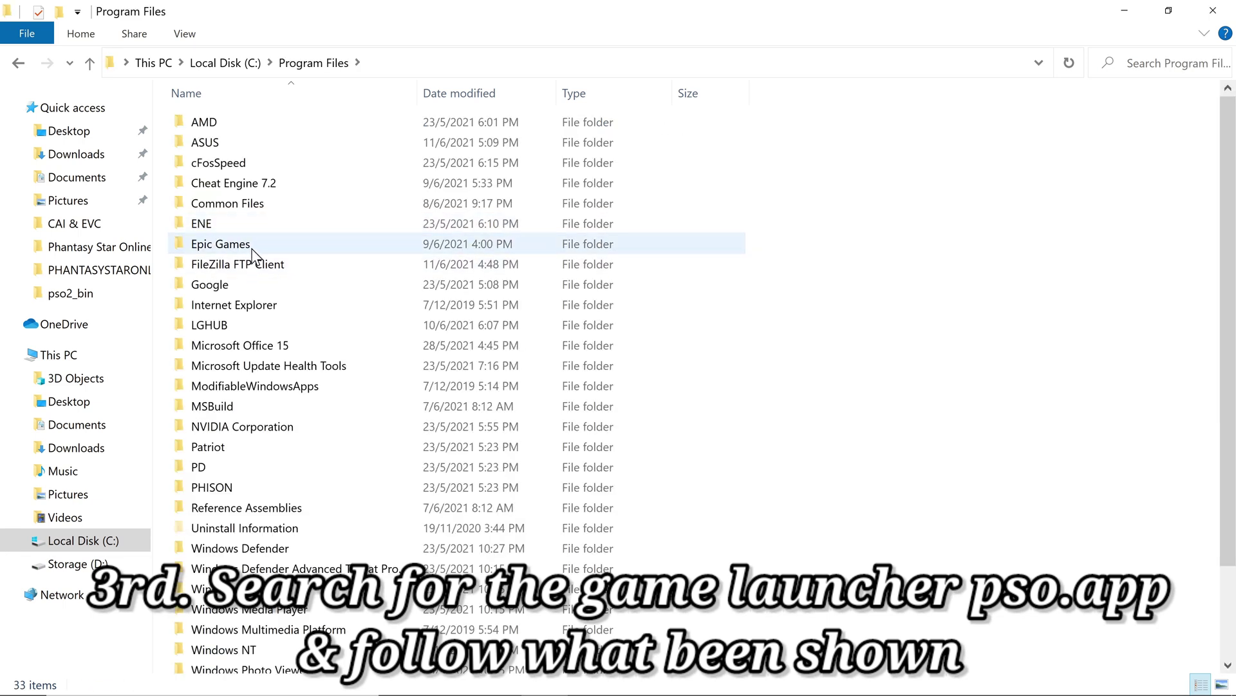
{"action": "double_click", "coordinate": [253, 250]}
{"action": "double_click", "coordinate": [322, 129]}
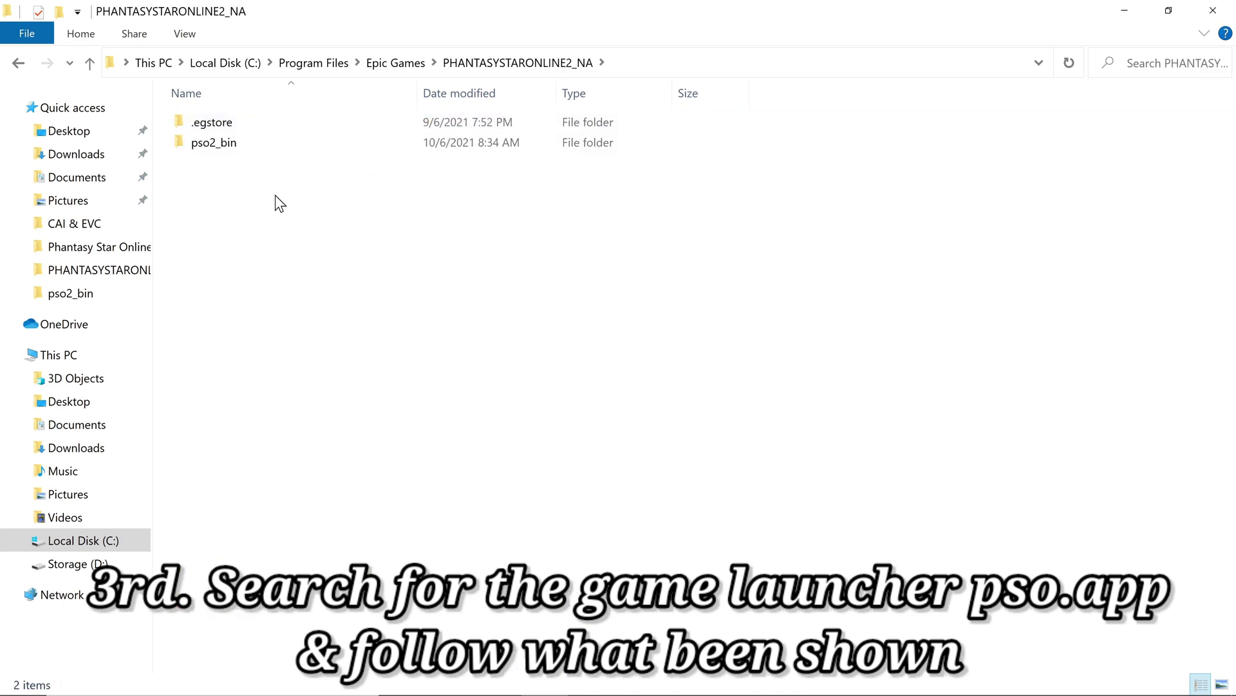
{"action": "double_click", "coordinate": [237, 143]}
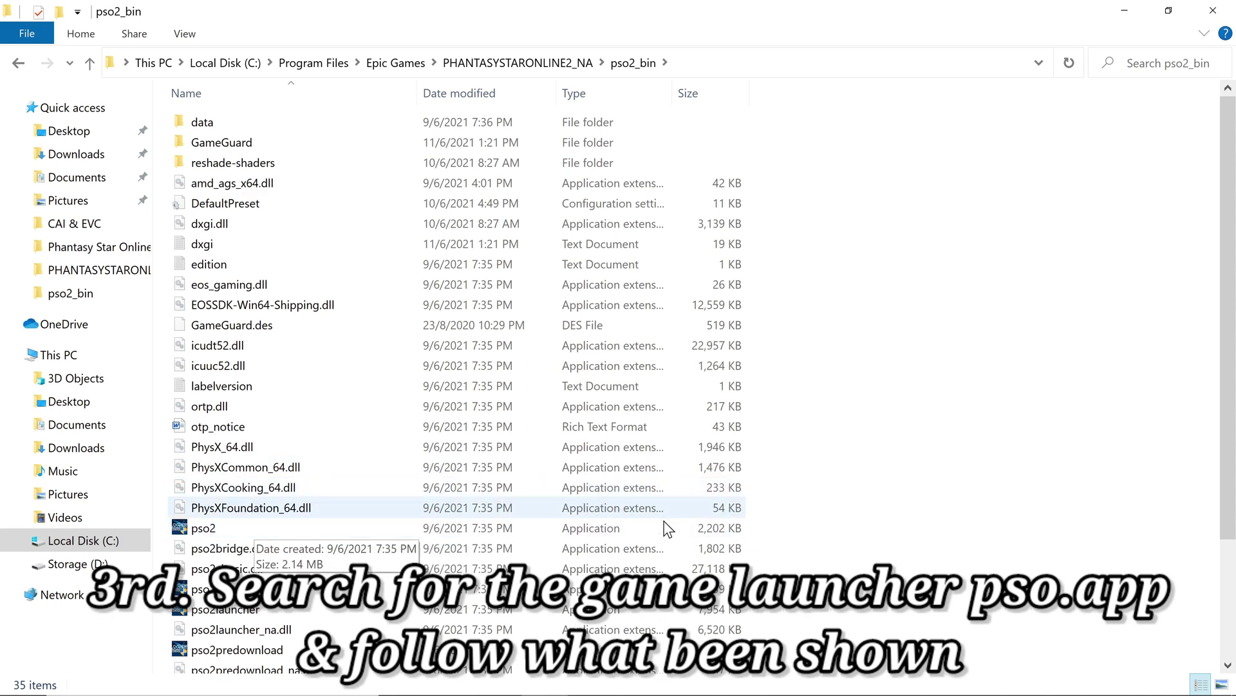
{"action": "left_click", "coordinate": [211, 529]}
- Open the high DPI settings dialog from pso2's Properties Compatibility tab
{"action": "right_click", "coordinate": [222, 521]}
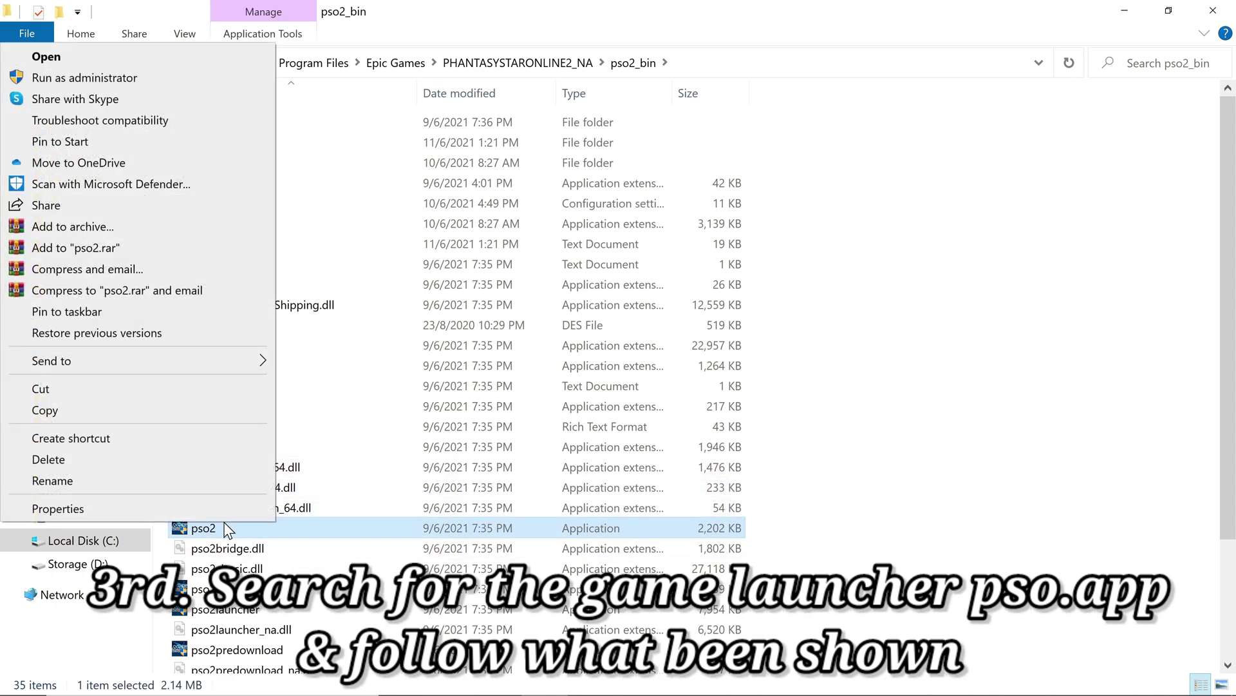
{"action": "left_click", "coordinate": [58, 508]}
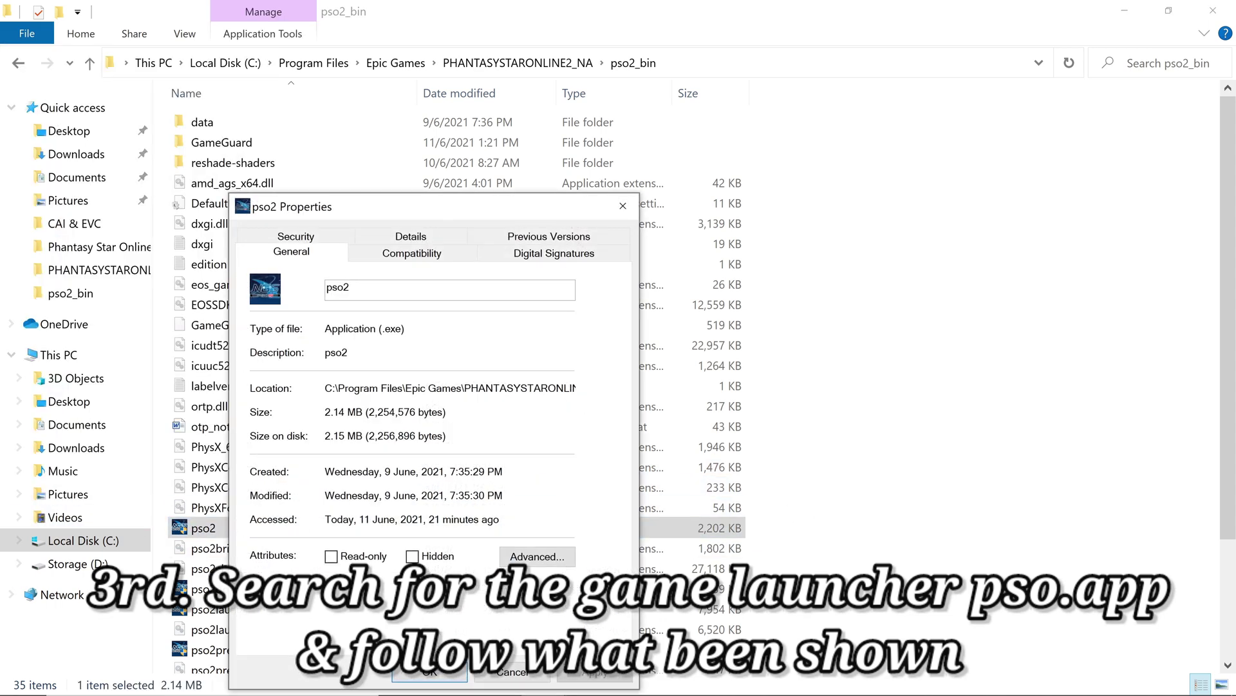
{"action": "left_click", "coordinate": [412, 254]}
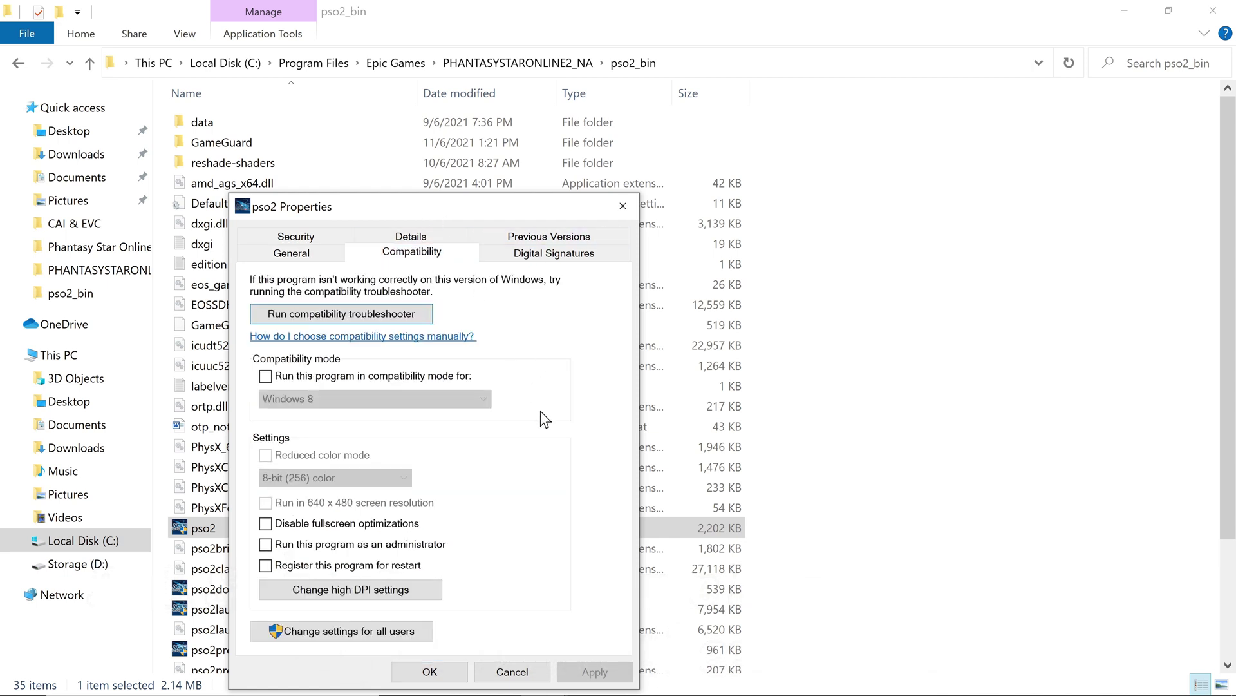
{"action": "left_click", "coordinate": [345, 589]}
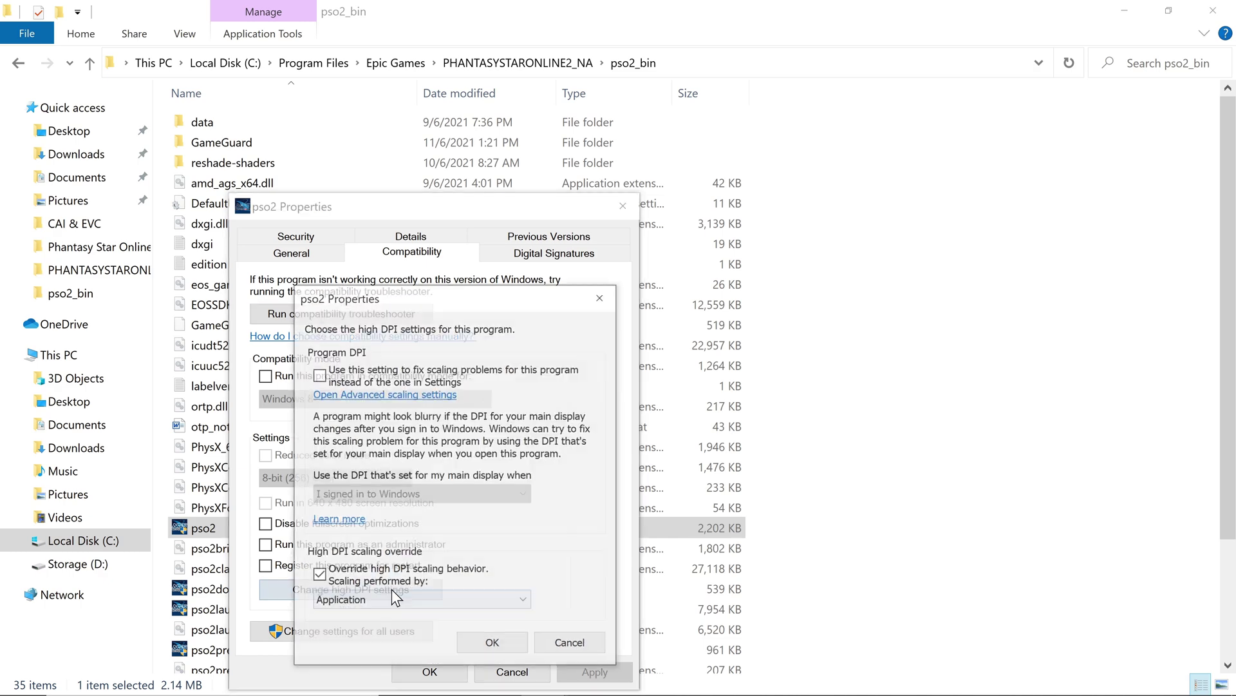
{"action": "left_click_drag", "start_coordinate": [412, 294], "coordinate": [813, 215]}
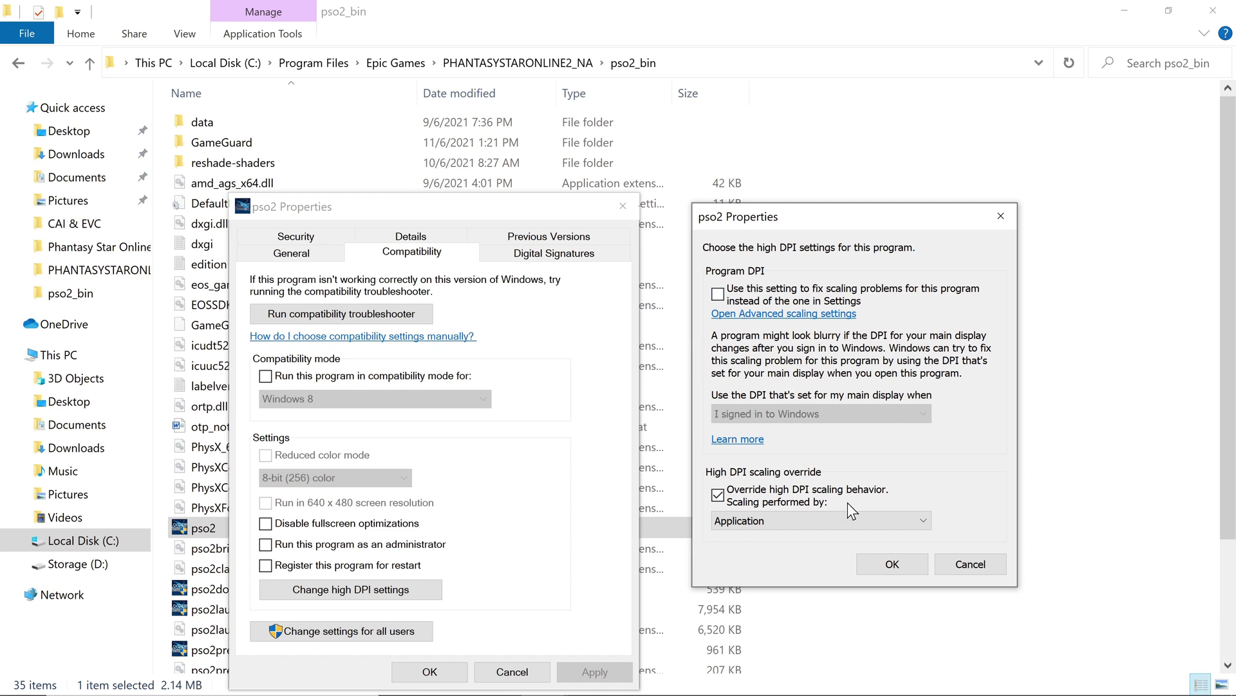
- Enable the high DPI override with Application scaling, apply it, and close the pso2_bin window
{"action": "left_click", "coordinate": [718, 495]}
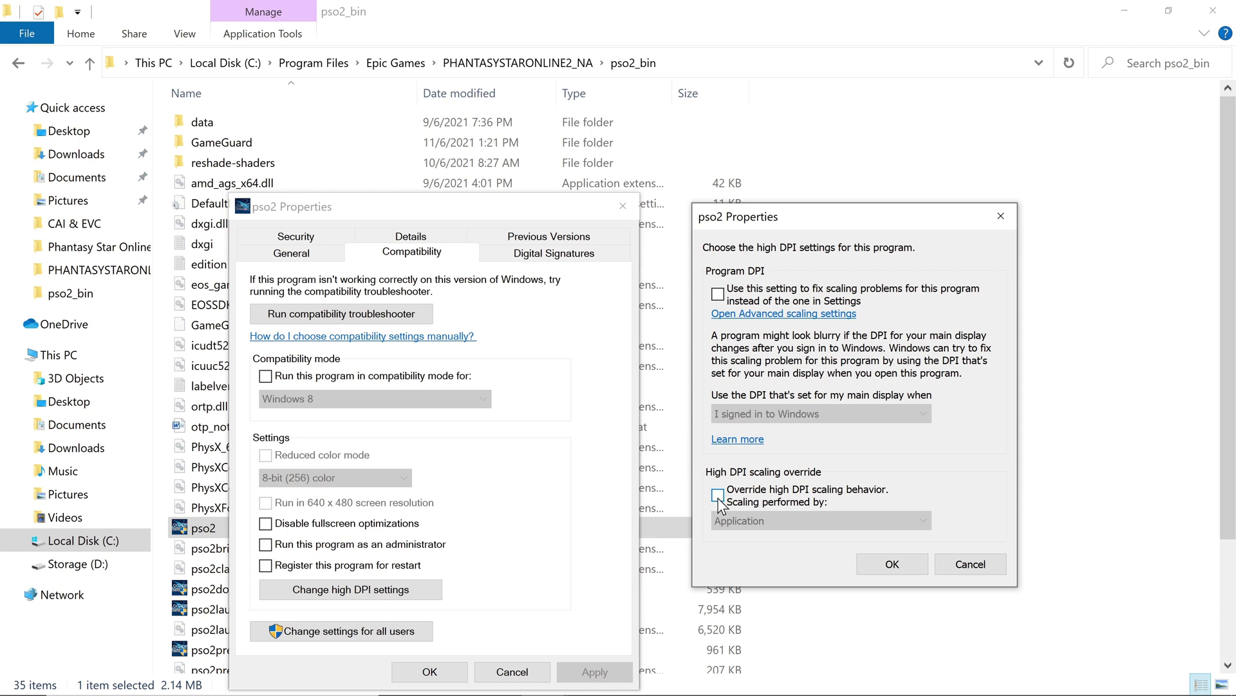
{"action": "left_click", "coordinate": [718, 495]}
{"action": "left_click", "coordinate": [809, 521]}
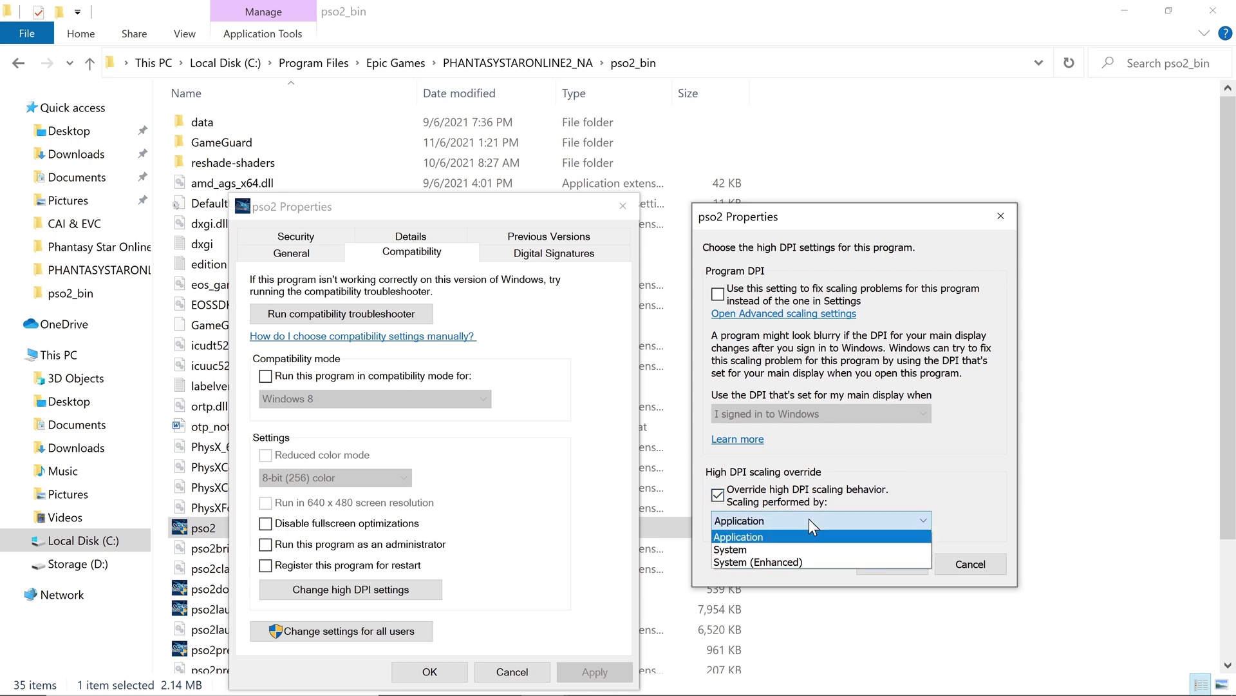
{"action": "left_click", "coordinate": [747, 539]}
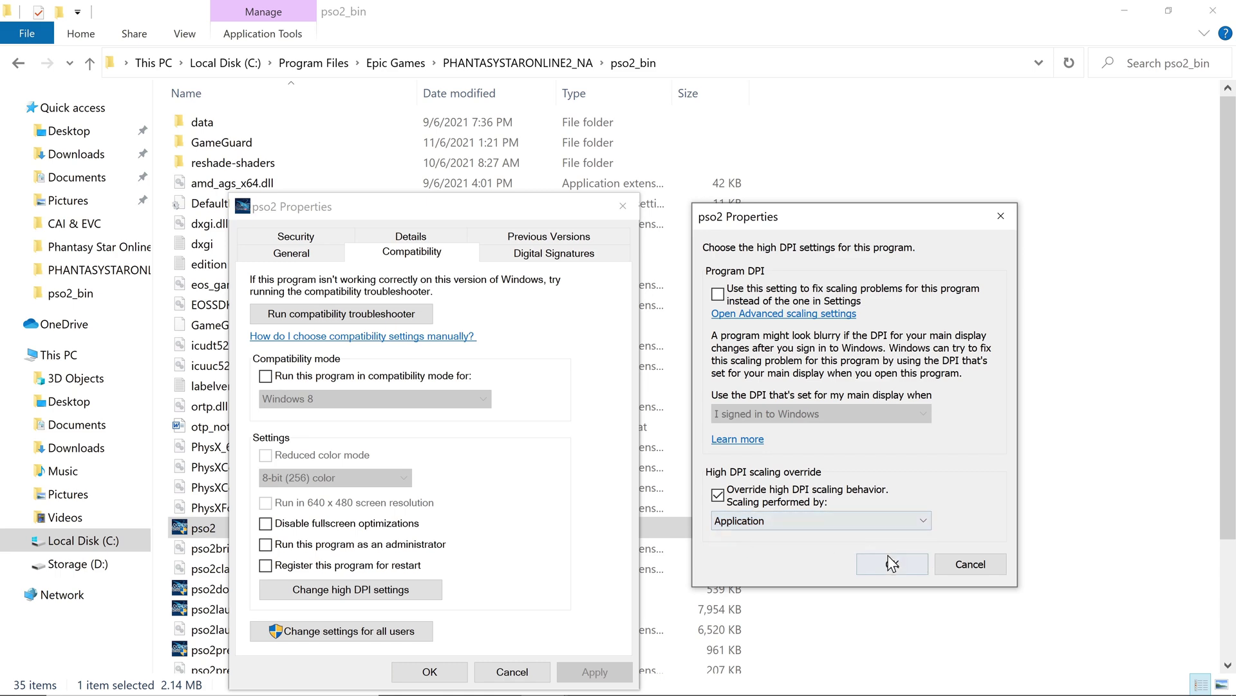
{"action": "left_click", "coordinate": [731, 521]}
{"action": "left_click", "coordinate": [745, 539]}
{"action": "left_click", "coordinate": [891, 564]}
{"action": "left_click", "coordinate": [594, 671]}
{"action": "left_click", "coordinate": [430, 671]}
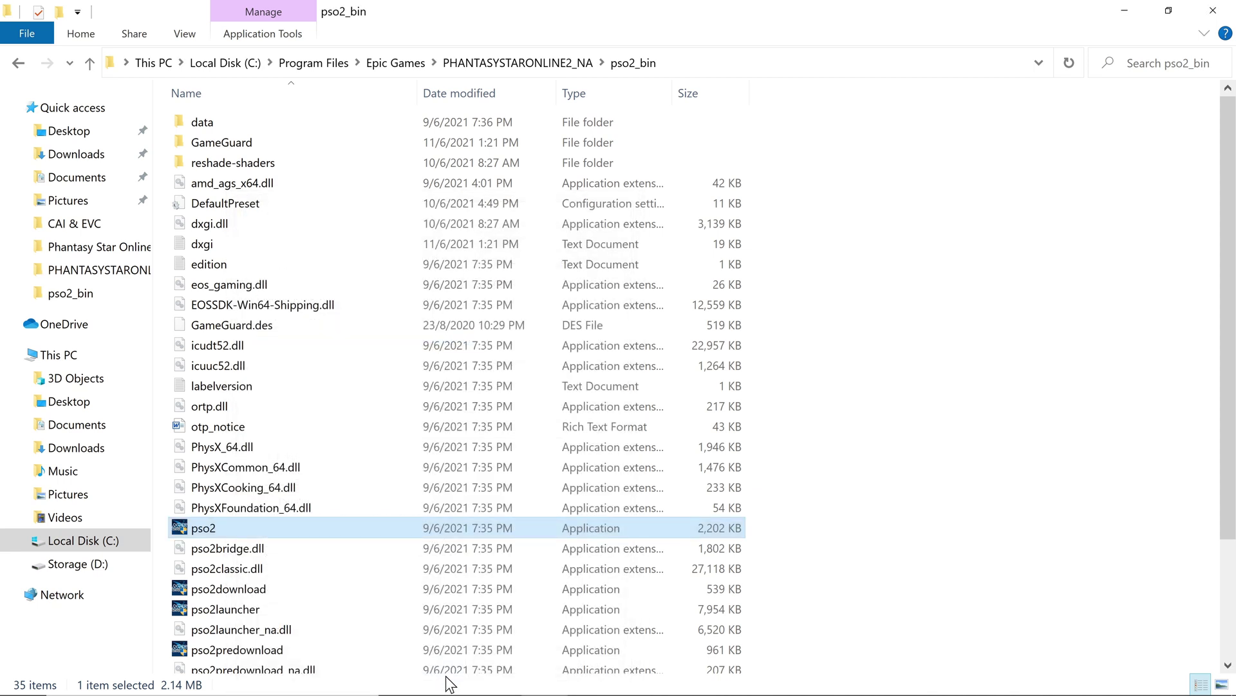
{"action": "left_click", "coordinate": [1213, 11]}
- Open Graphics settings via a Start search for 'graph', keeping Desktop app as the app type
{"action": "key", "text": "super"}
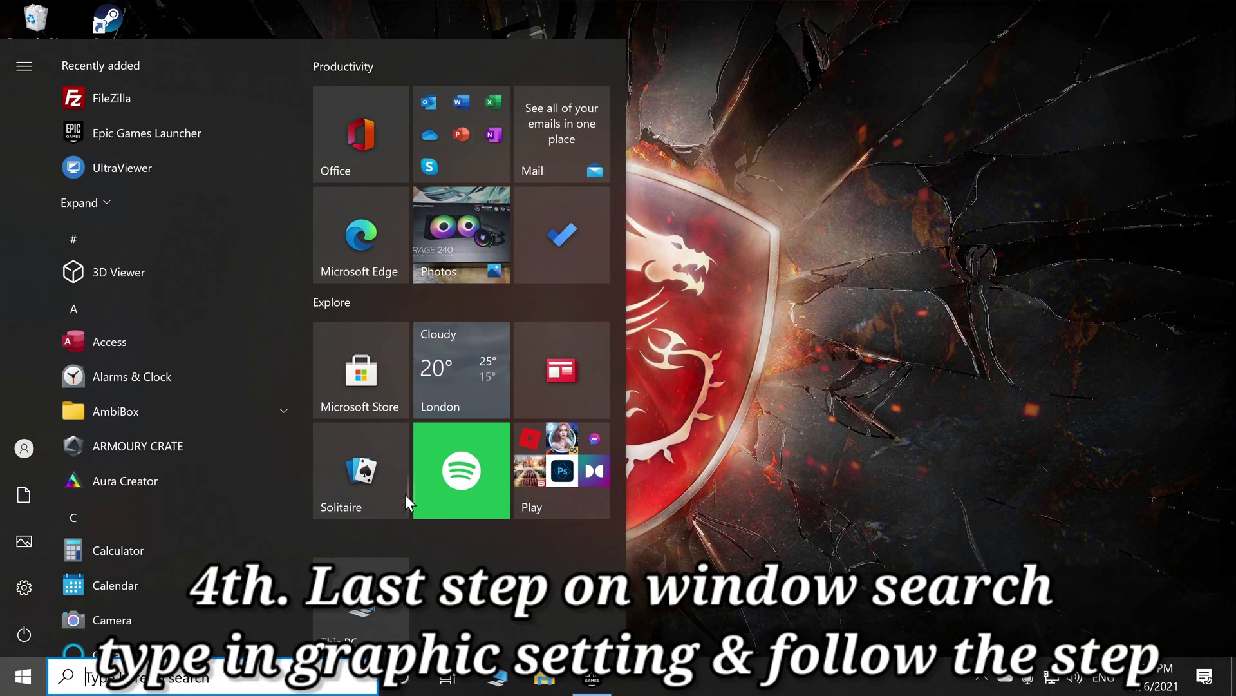
{"action": "type", "text": "graph"}
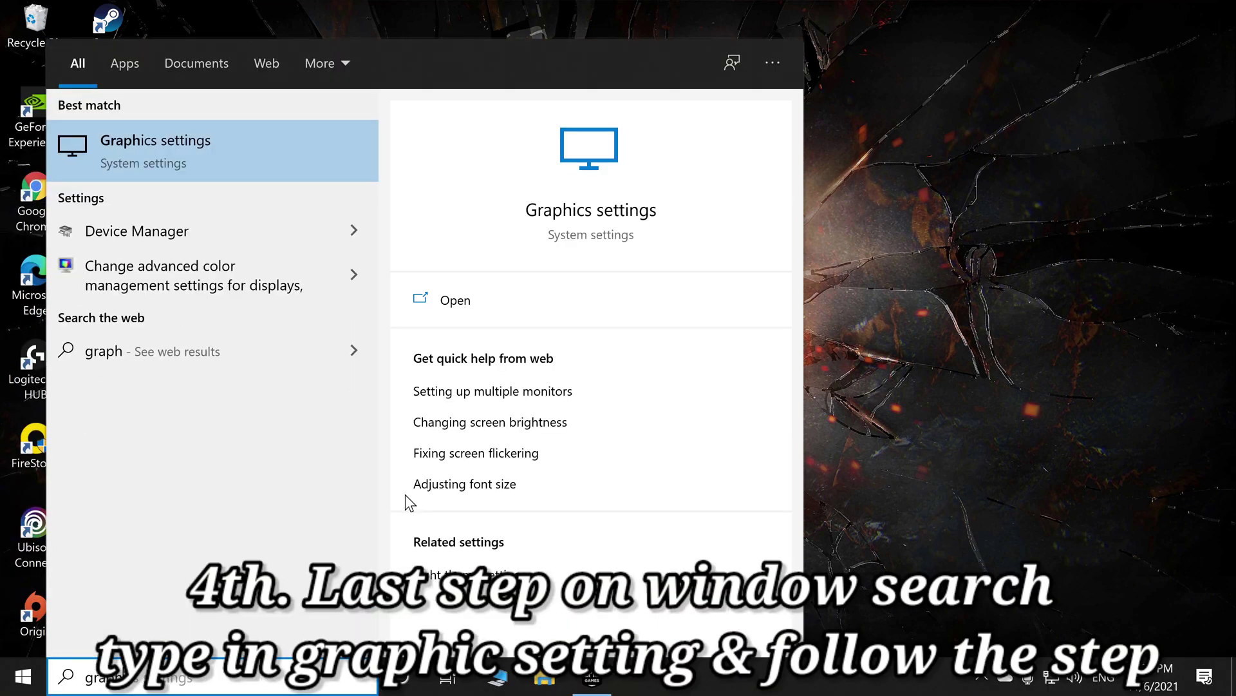
{"action": "left_click", "coordinate": [239, 151]}
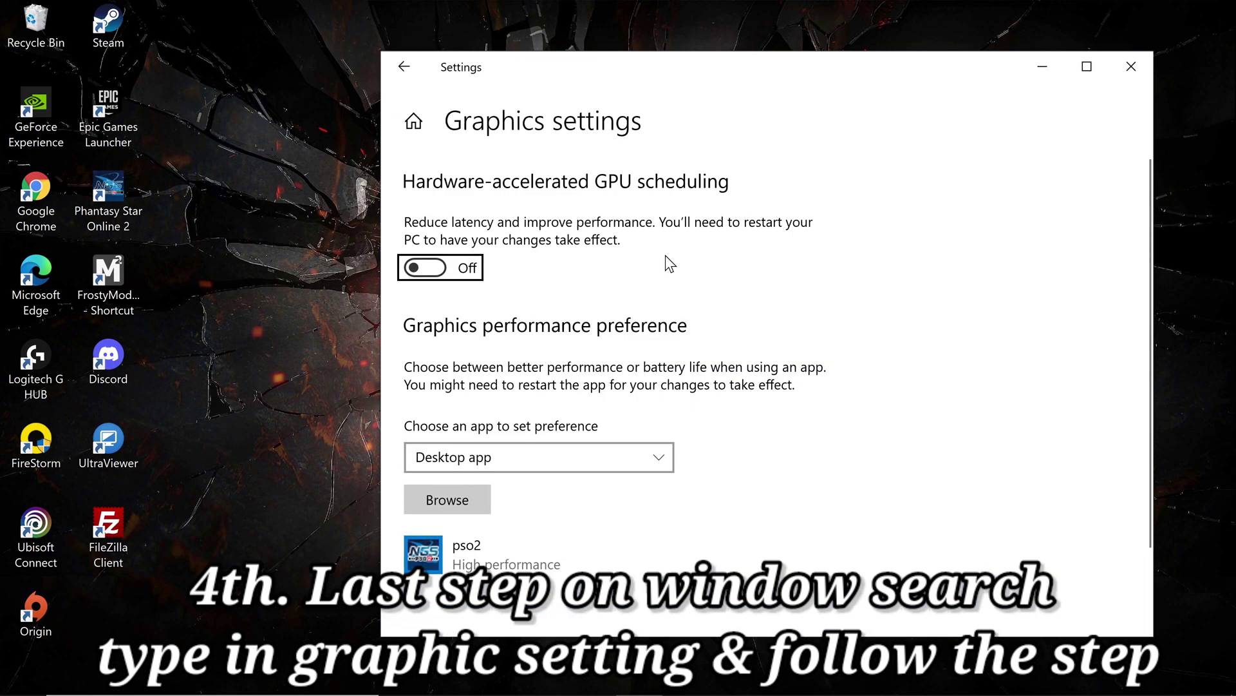
{"action": "left_click", "coordinate": [614, 465]}
{"action": "left_click", "coordinate": [899, 438]}
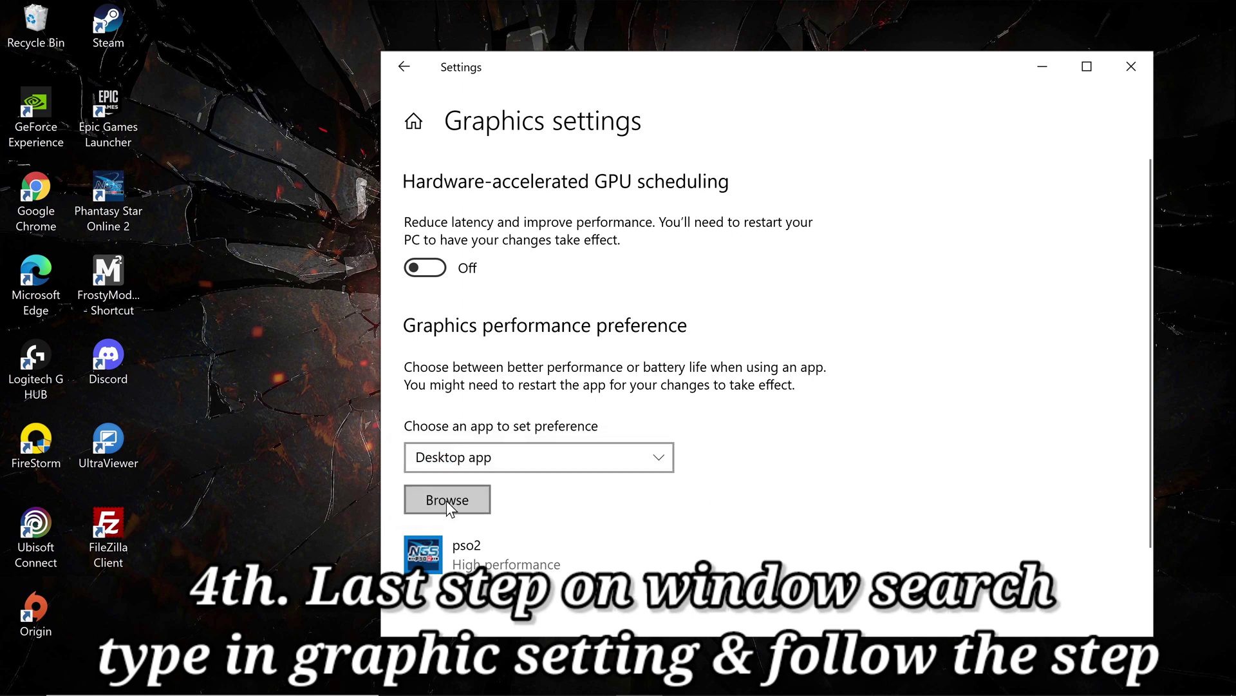
{"action": "left_click", "coordinate": [1087, 66]}
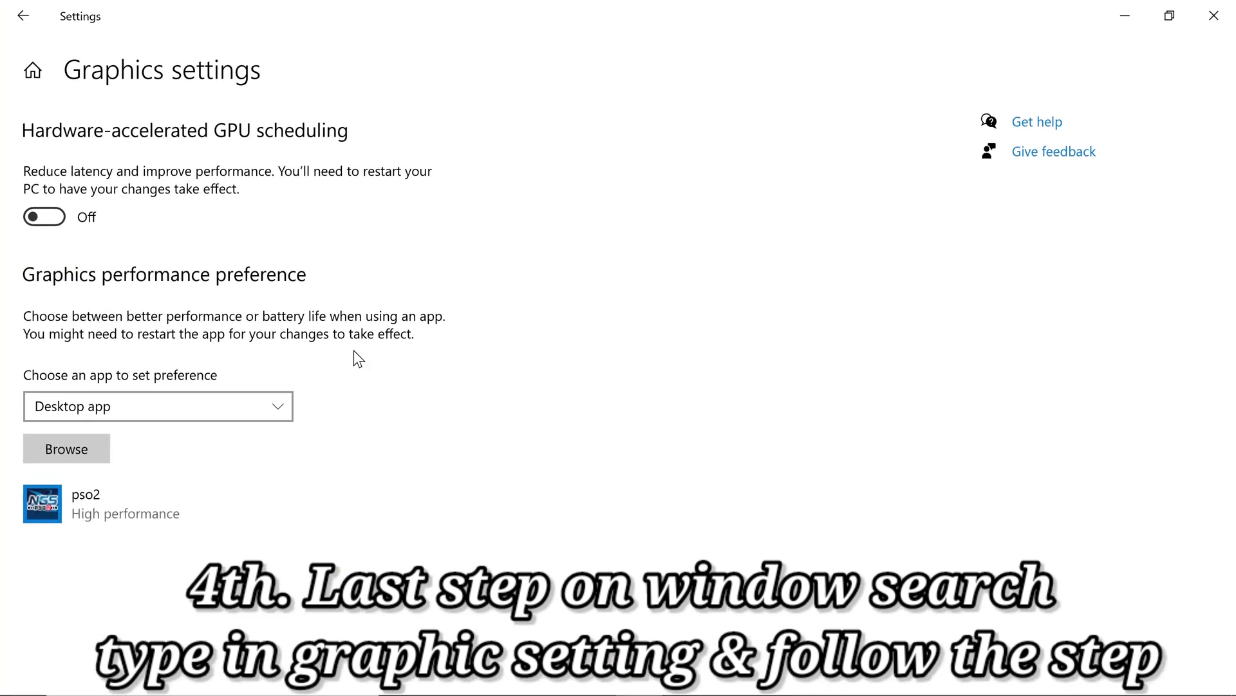
- Browse to the pso2 application and add it to the graphics preference list
{"action": "left_click", "coordinate": [90, 449]}
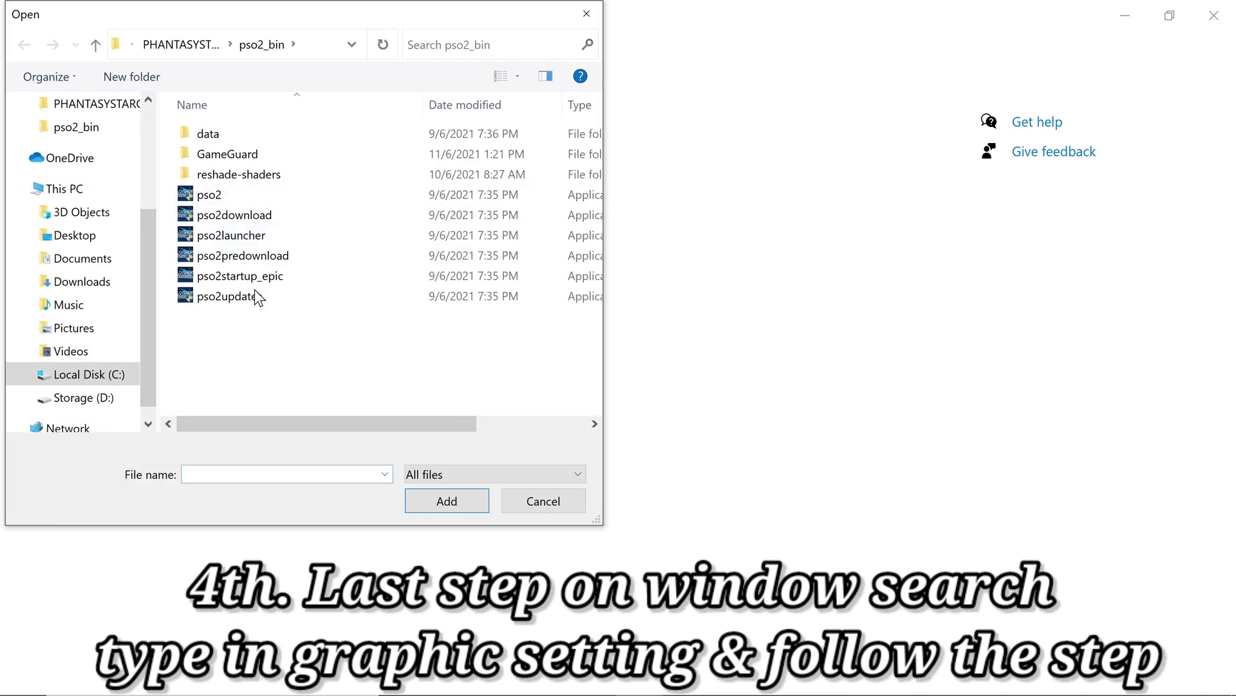
{"action": "left_click", "coordinate": [252, 197]}
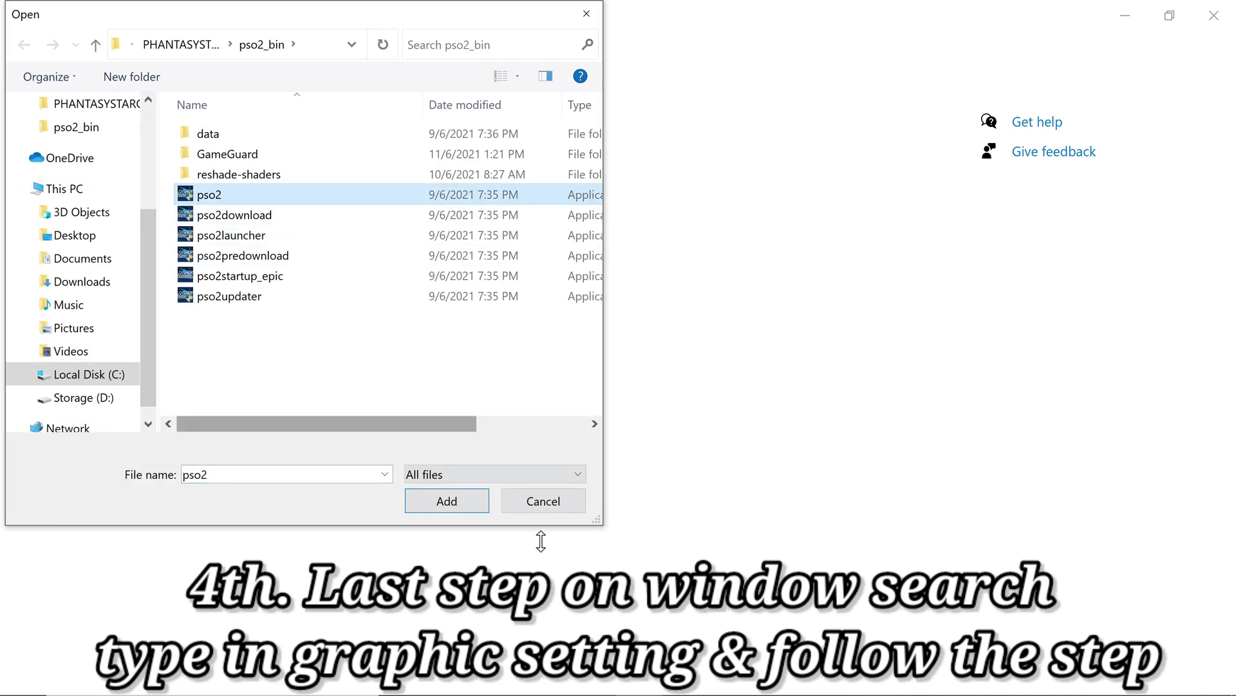
{"action": "left_click", "coordinate": [451, 508]}
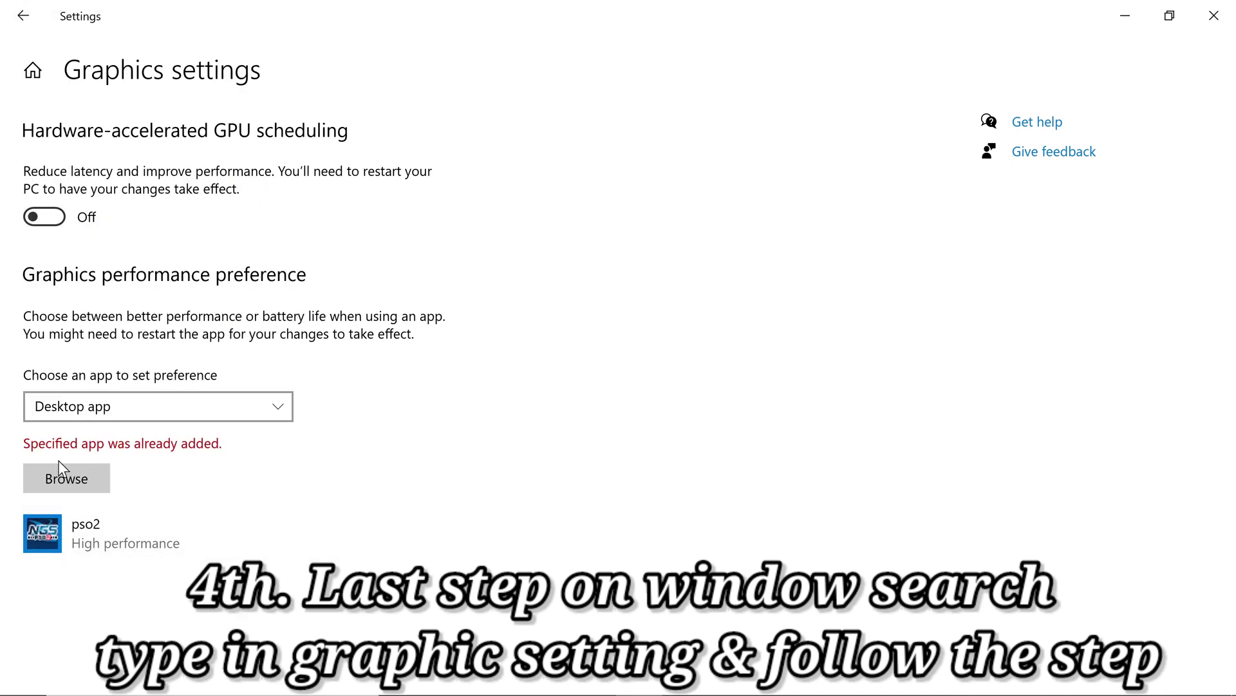
- Save pso2's graphics preference as High performance on the NVIDIA GeForce RTX 3070
{"action": "left_click", "coordinate": [124, 549]}
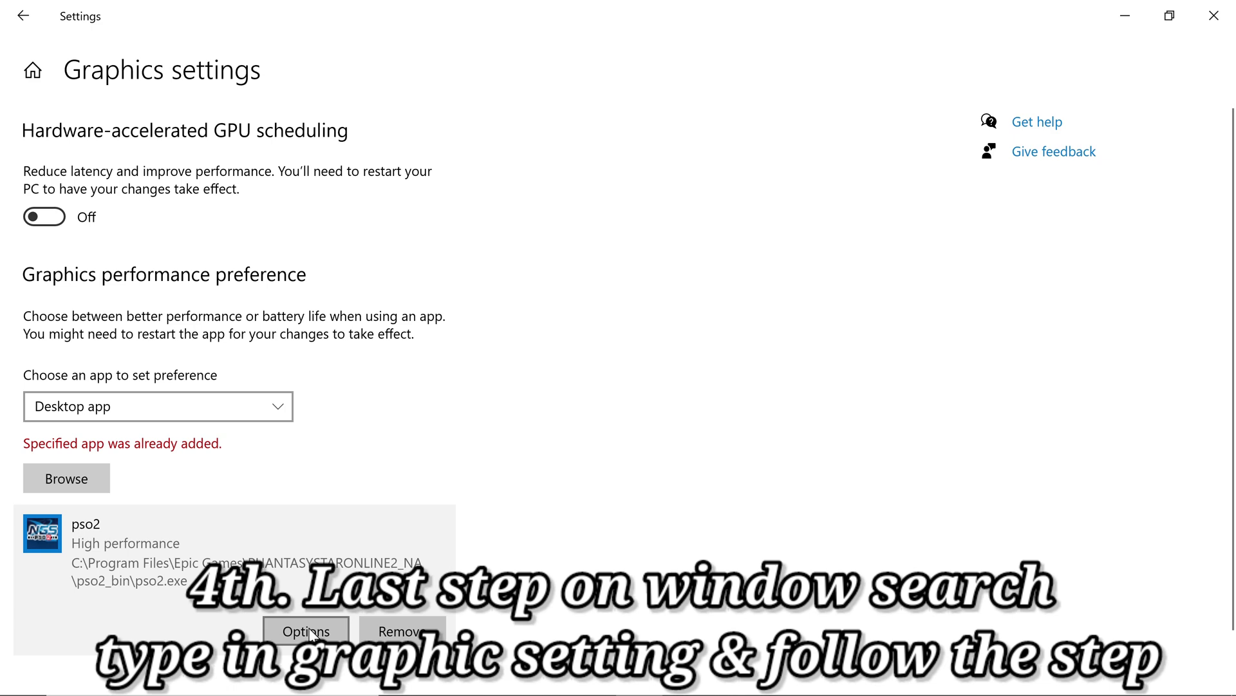
{"action": "left_click", "coordinate": [307, 631]}
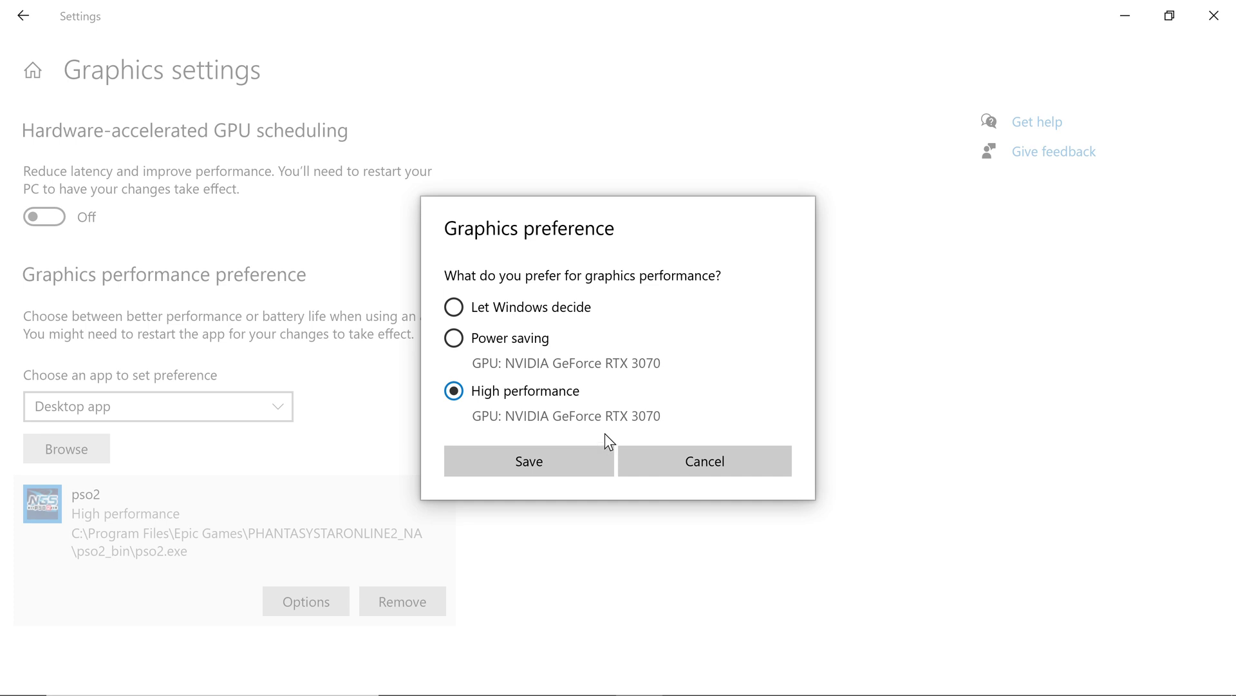
{"action": "left_click", "coordinate": [549, 469]}
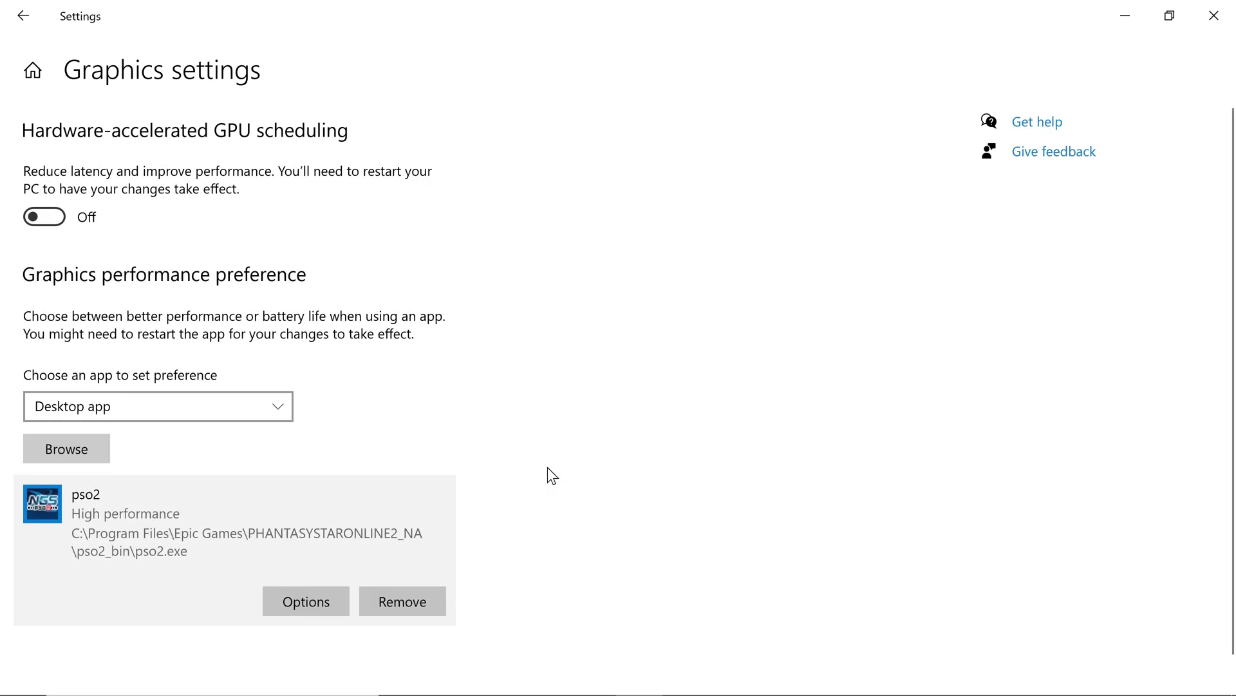
- Close Settings and bring up the Epic Games Launcher from the taskbar
{"action": "left_click", "coordinate": [1219, 33]}
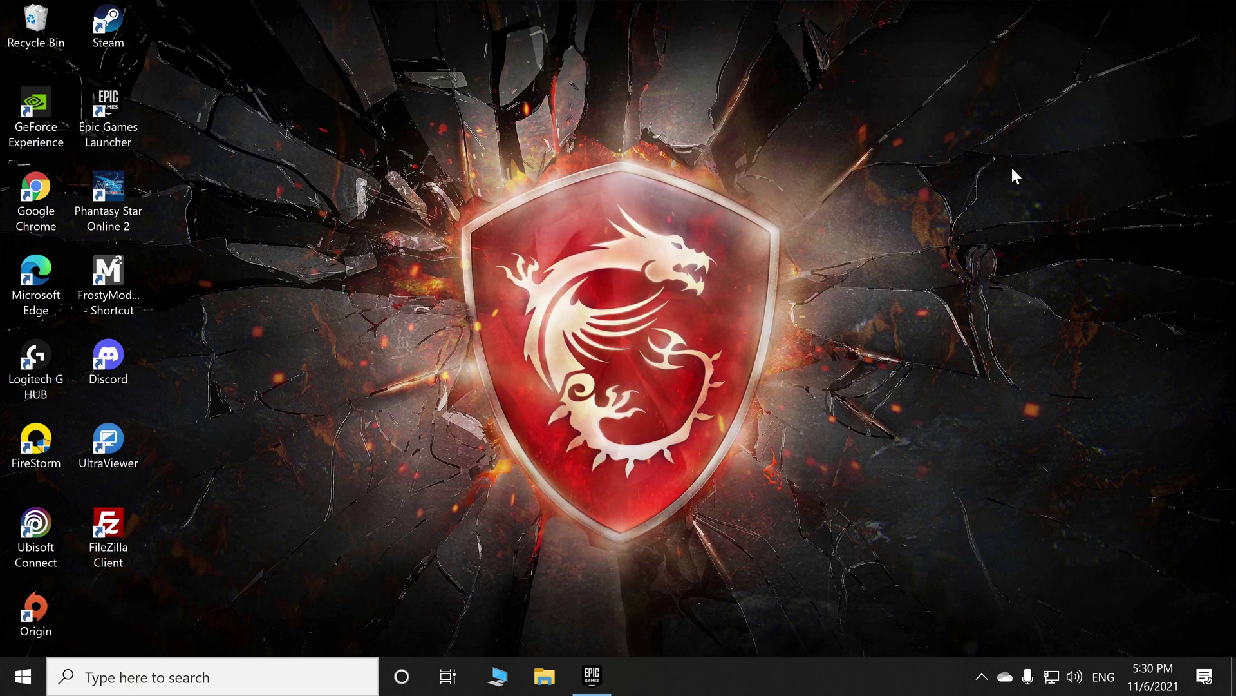
{"action": "left_click", "coordinate": [601, 675]}
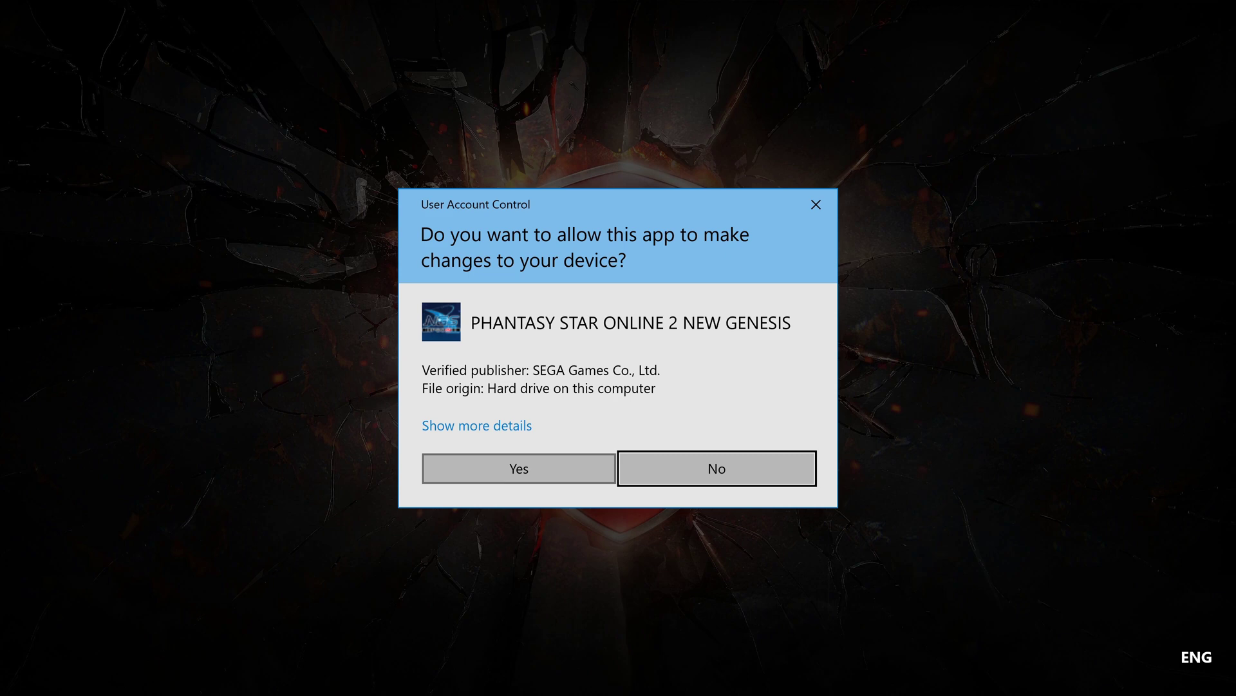
- Approve the launcher, confirm 3840×2160 screen size with 2.2x text size, then start the game
{"action": "left_click", "coordinate": [558, 469]}
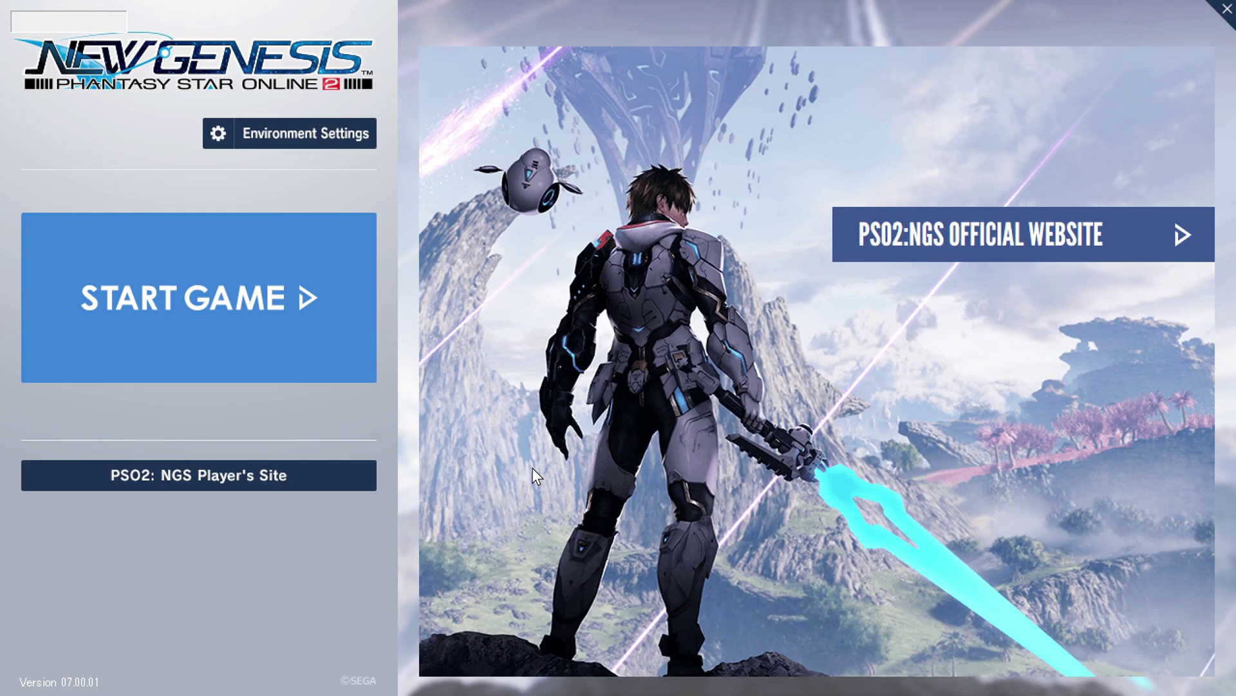
{"action": "left_click", "coordinate": [244, 144]}
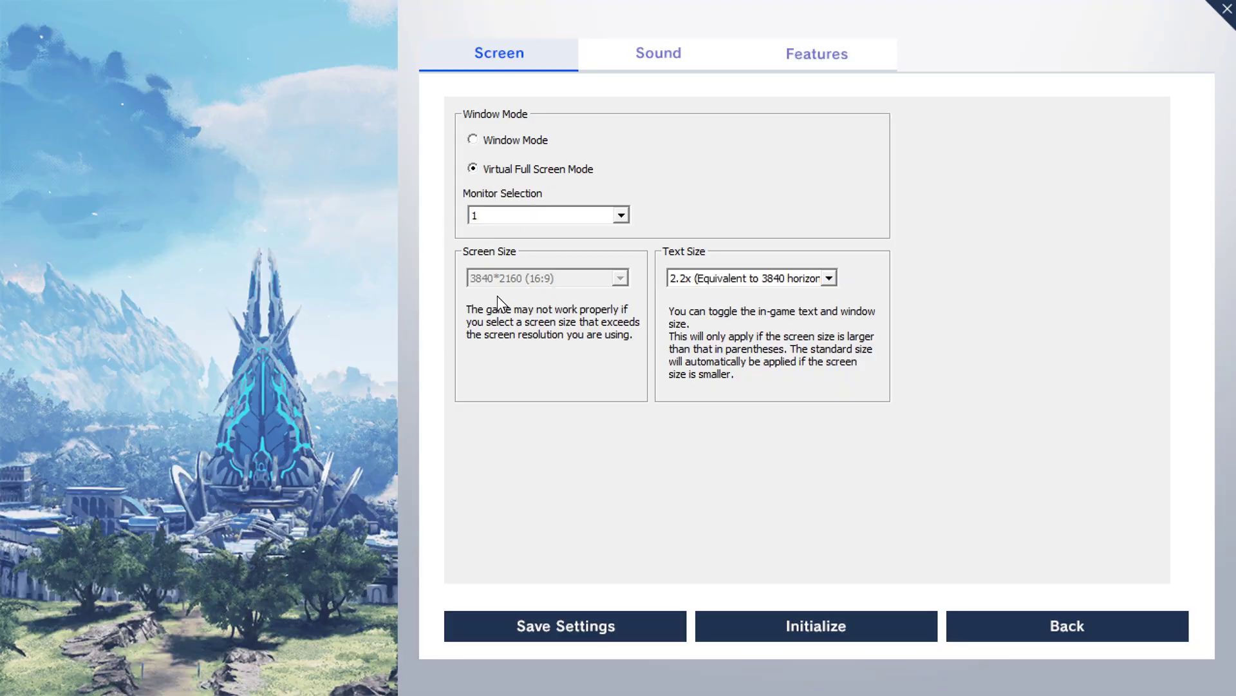
{"action": "left_click", "coordinate": [1047, 628]}
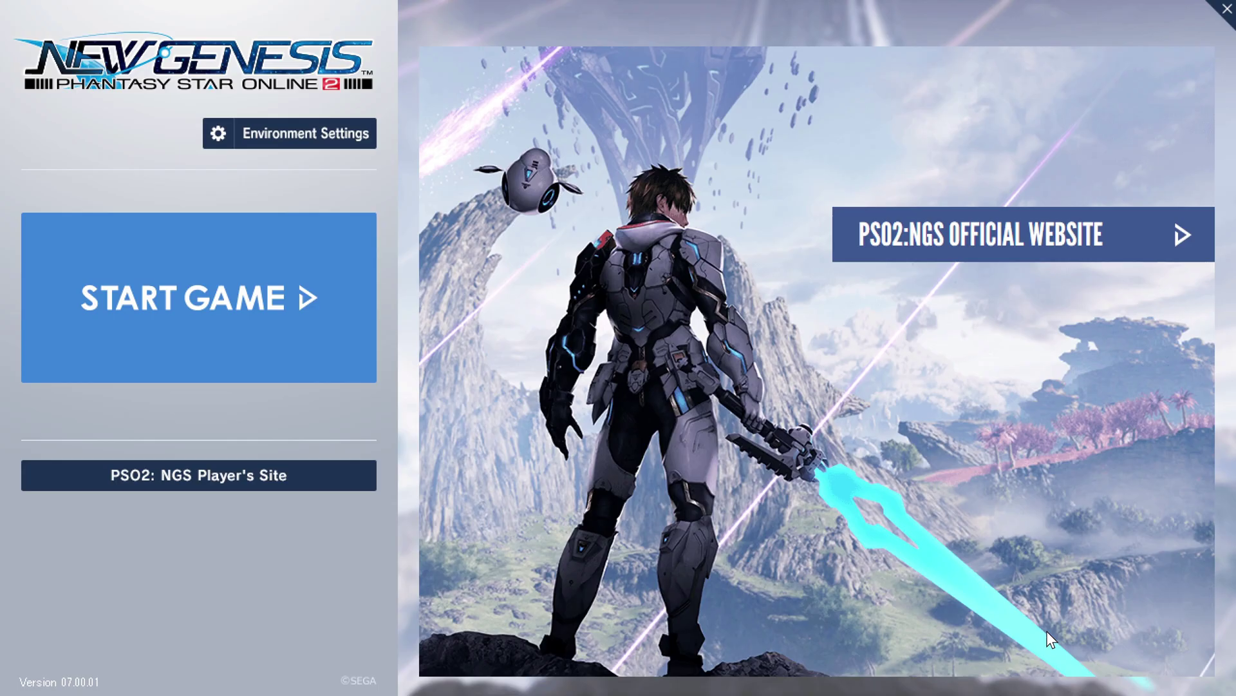
{"action": "left_click", "coordinate": [132, 266]}
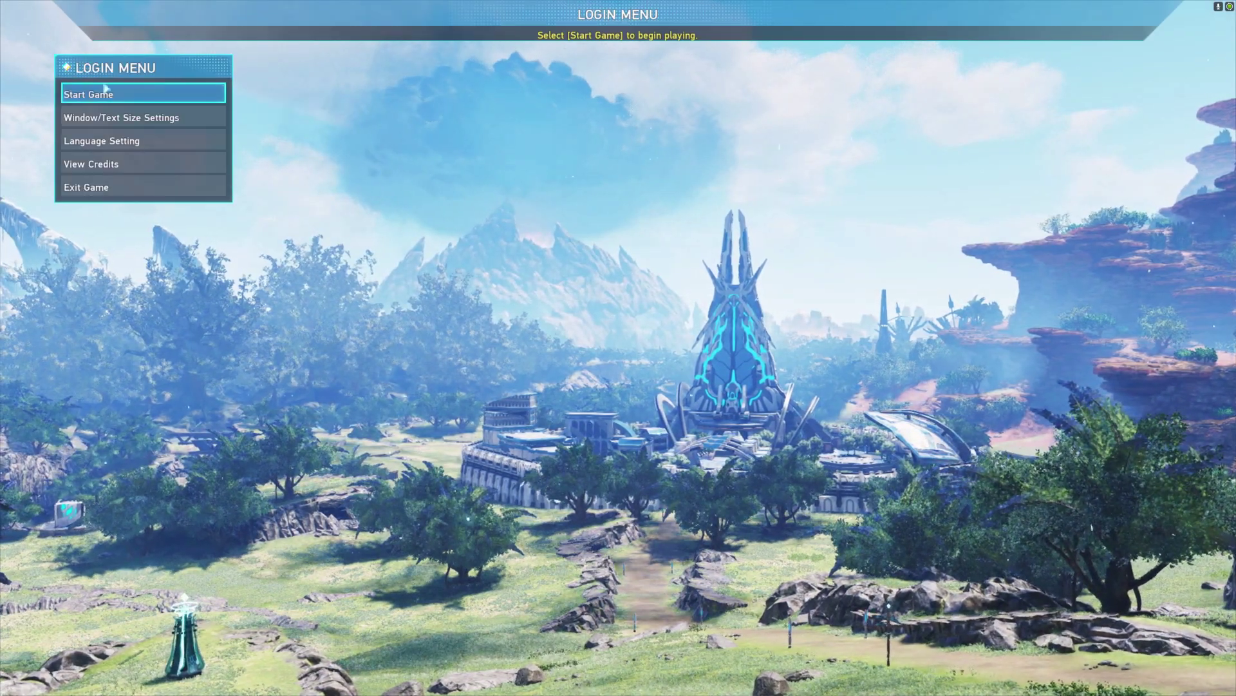
- Start from the login menu and connect to Ship 04: Ansur
{"action": "left_click", "coordinate": [111, 97]}
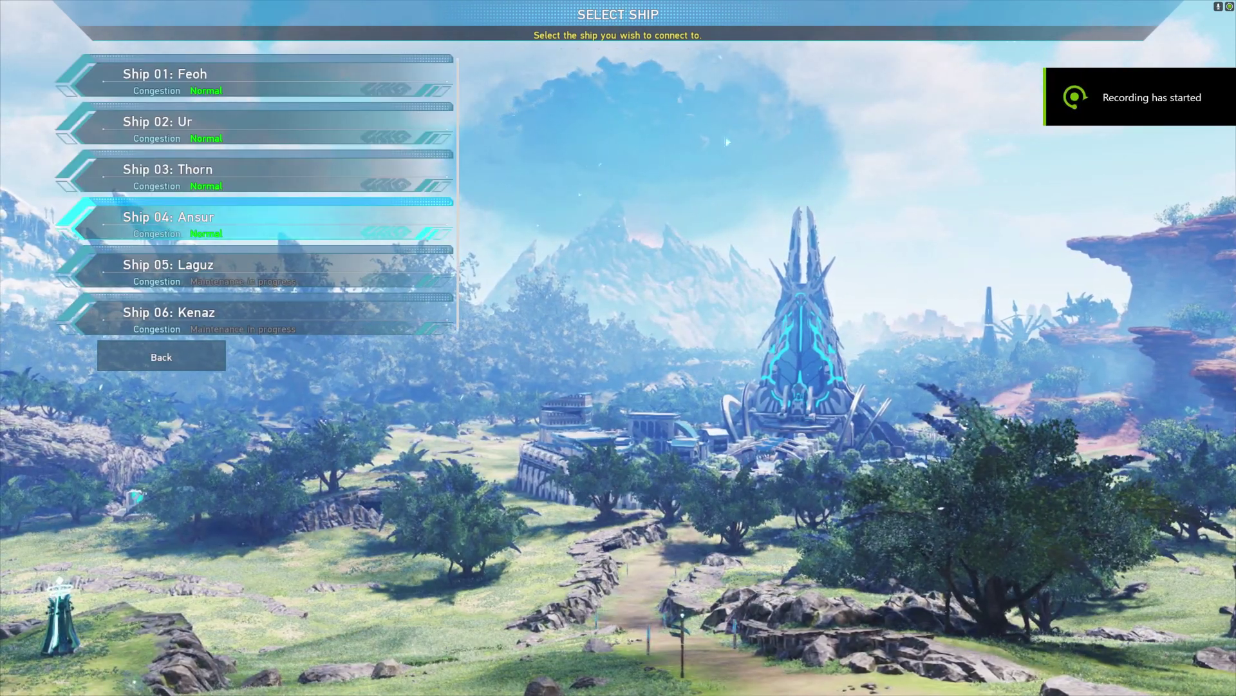
{"action": "left_click", "coordinate": [234, 236]}
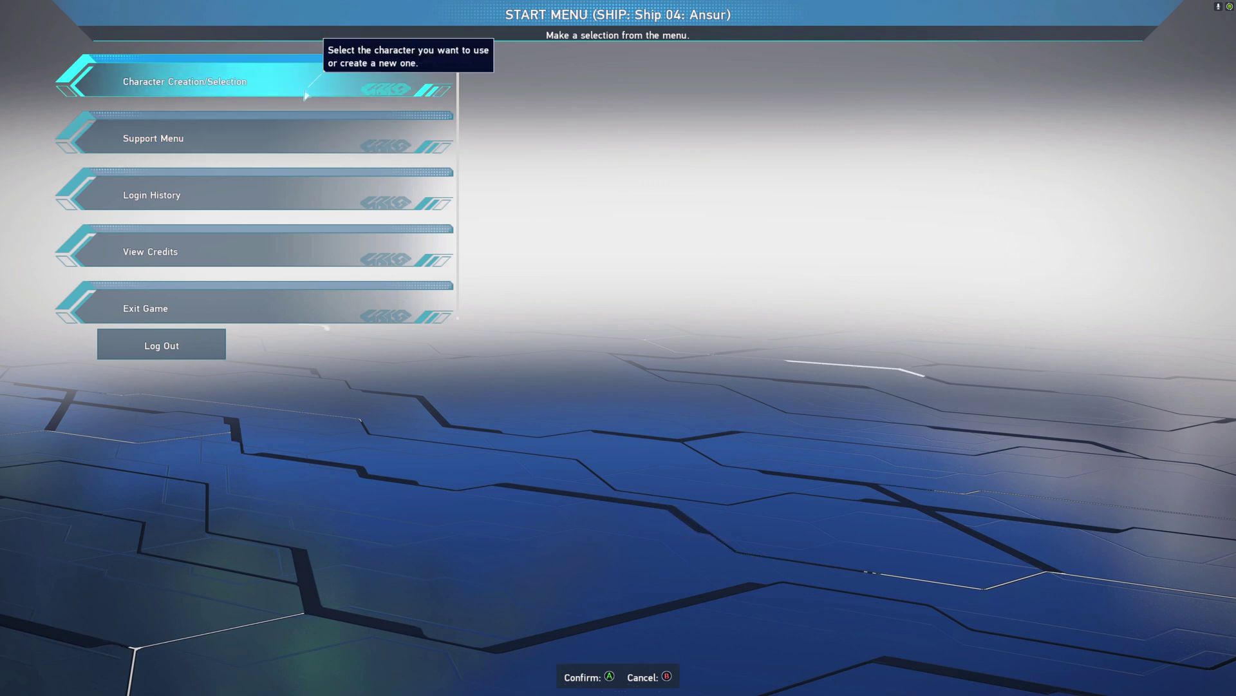
- Enter the city with the existing character, run forward, and bring up the ReShade overlay with Home
{"action": "left_click", "coordinate": [307, 94]}
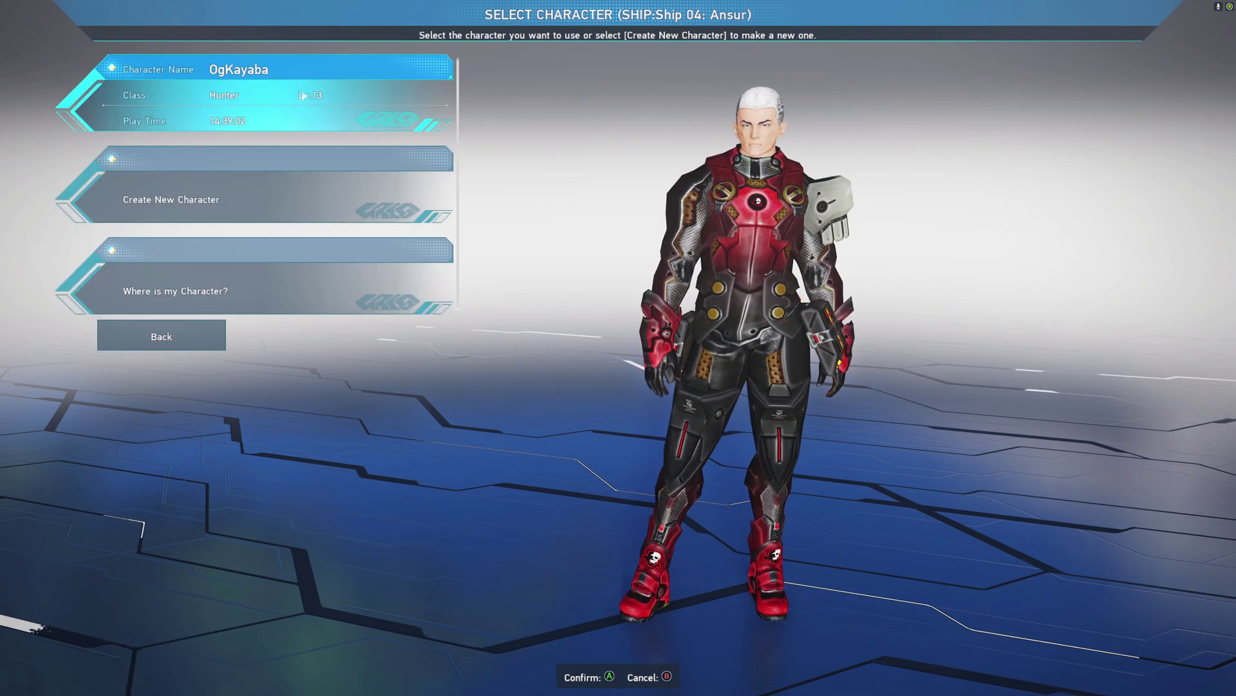
{"action": "left_click", "coordinate": [302, 96]}
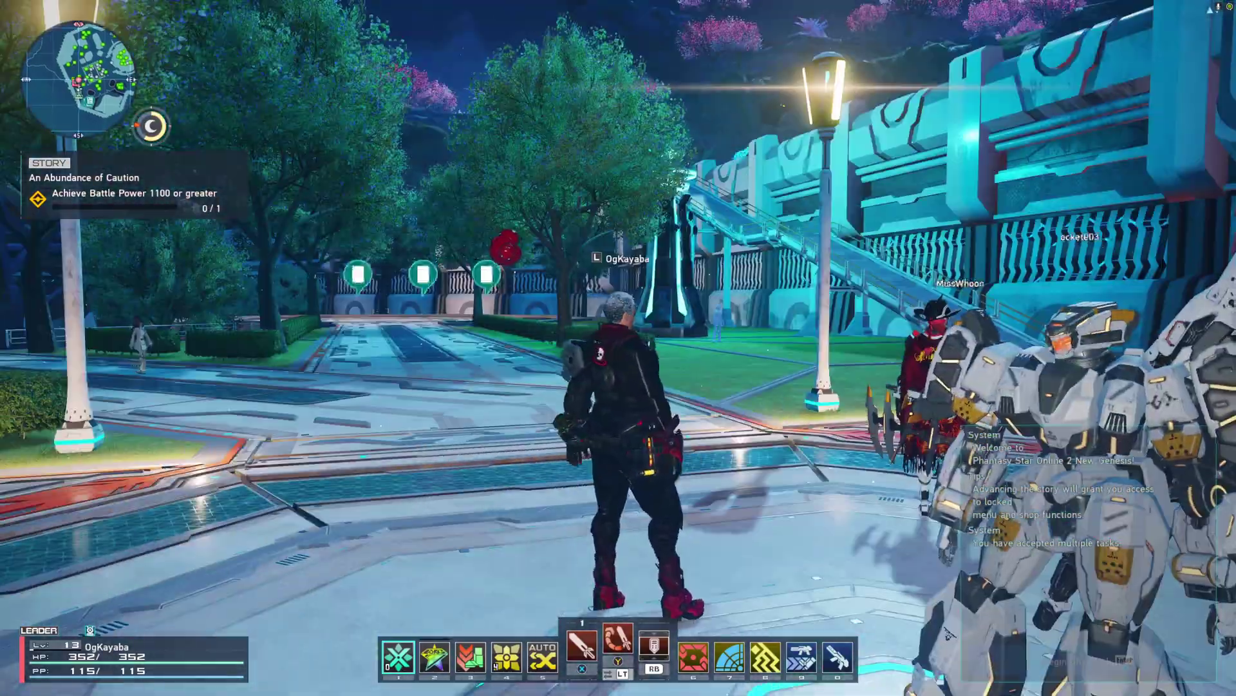
{"action": "key", "text": "w"}
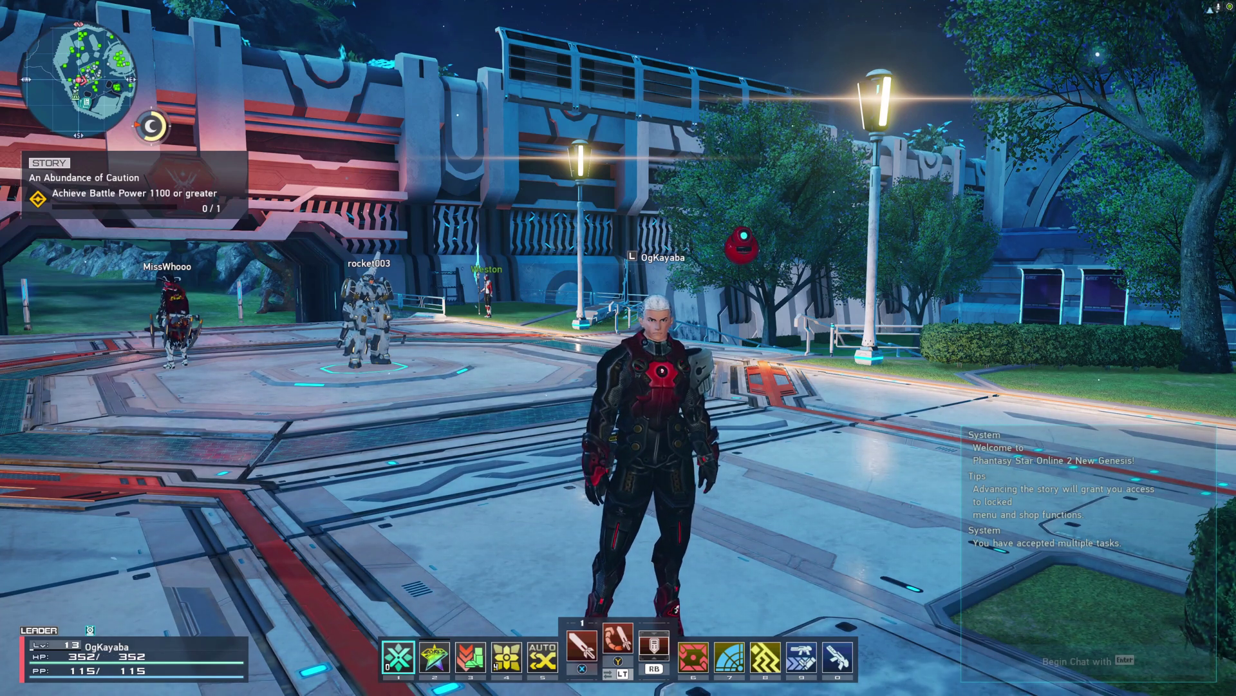
{"action": "key", "text": "Home"}
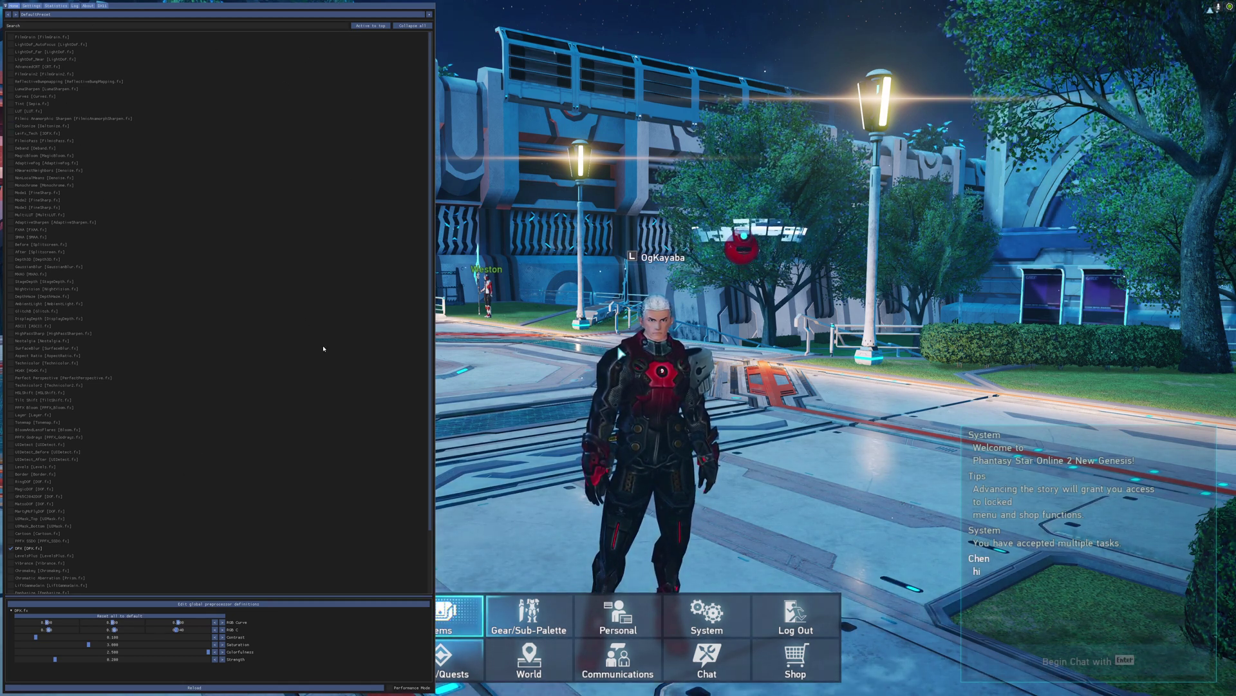
- Enable the SMAA and FXAA effects, leaving HQ4X off after briefly ticking it
{"action": "scroll", "coordinate": [171, 476], "scroll_direction": "down", "scroll_amount": 2}
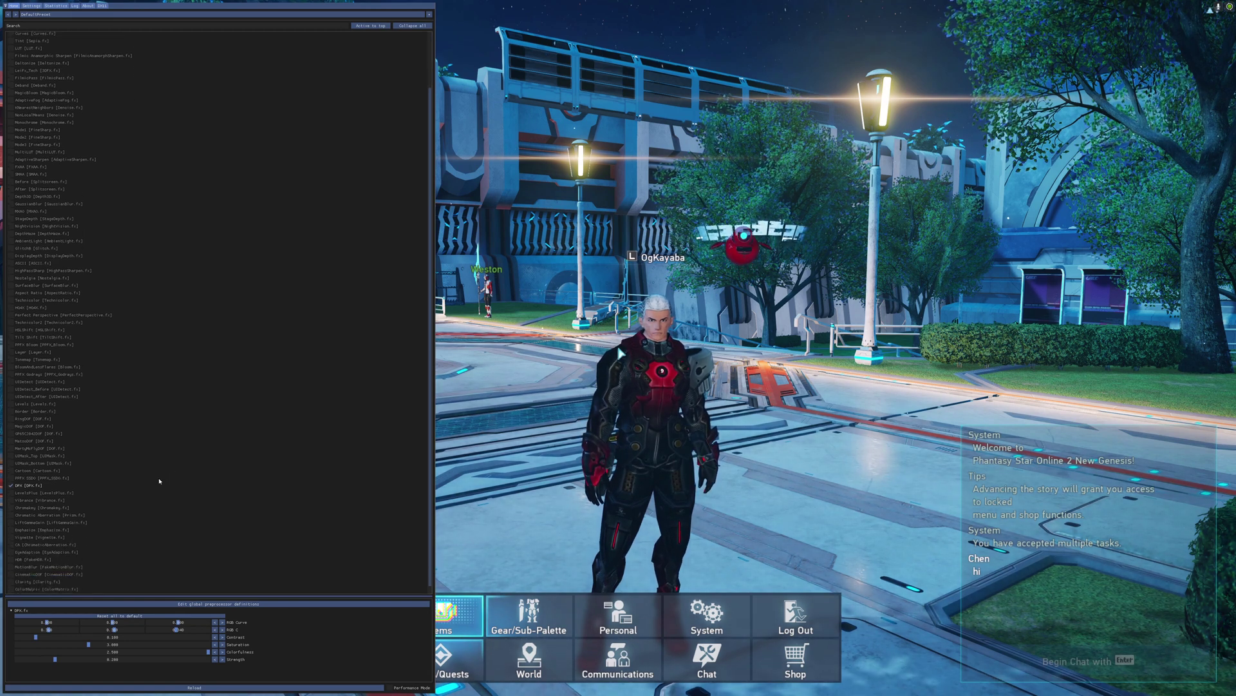
{"action": "scroll", "coordinate": [161, 479], "scroll_direction": "up", "scroll_amount": 2}
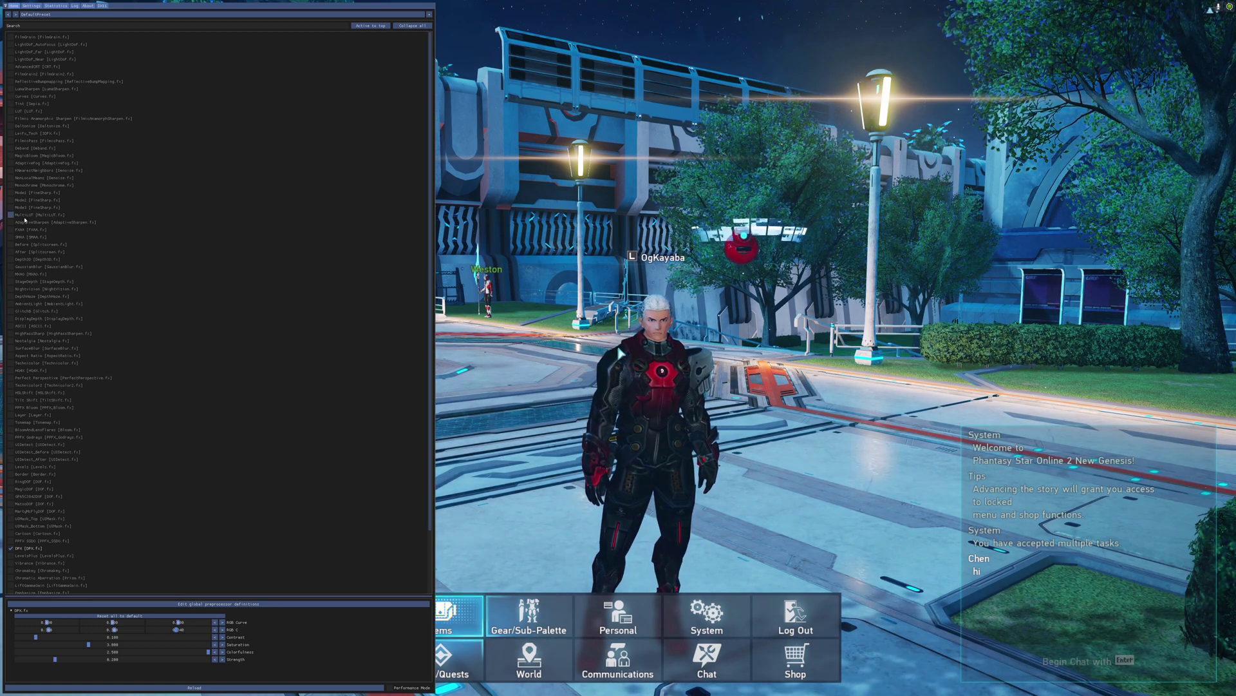
{"action": "left_click", "coordinate": [10, 237]}
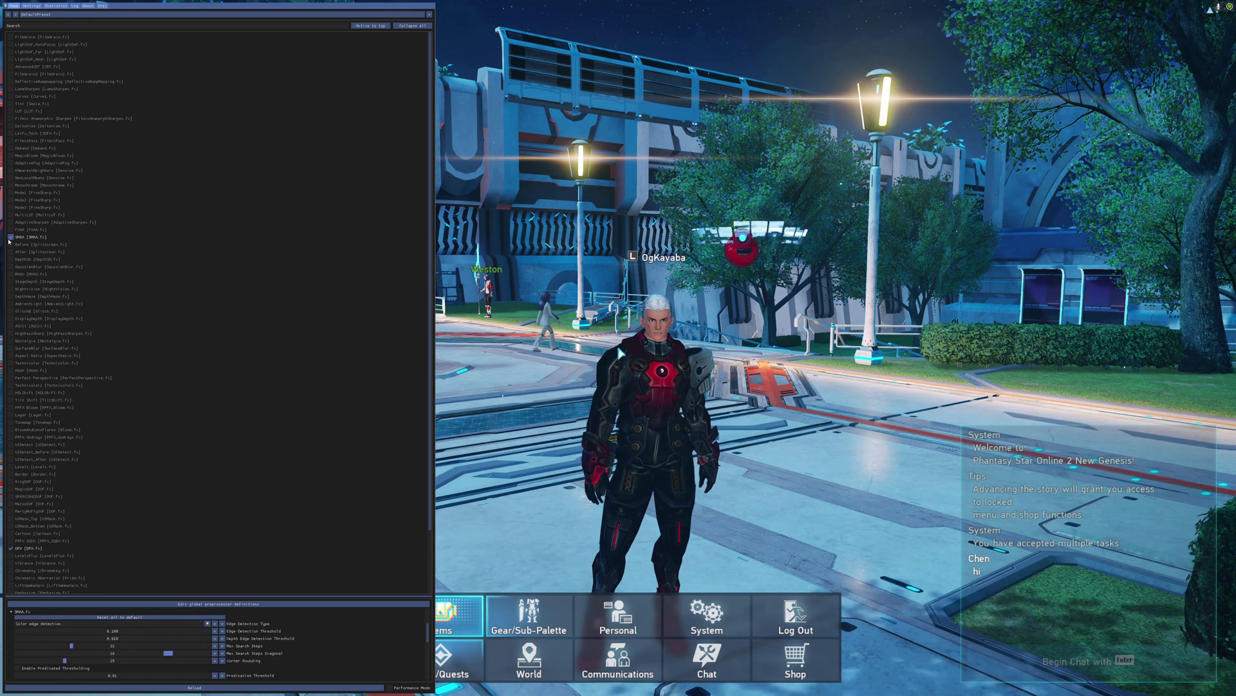
{"action": "left_click", "coordinate": [10, 230]}
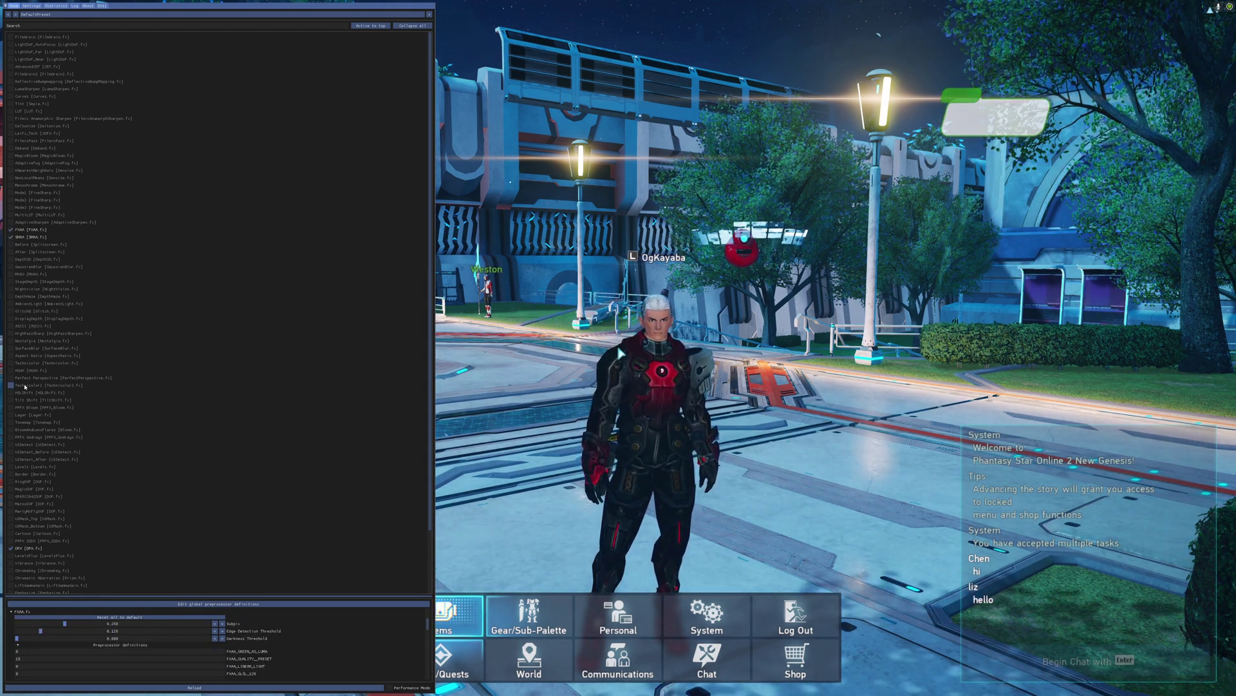
{"action": "left_click", "coordinate": [10, 371]}
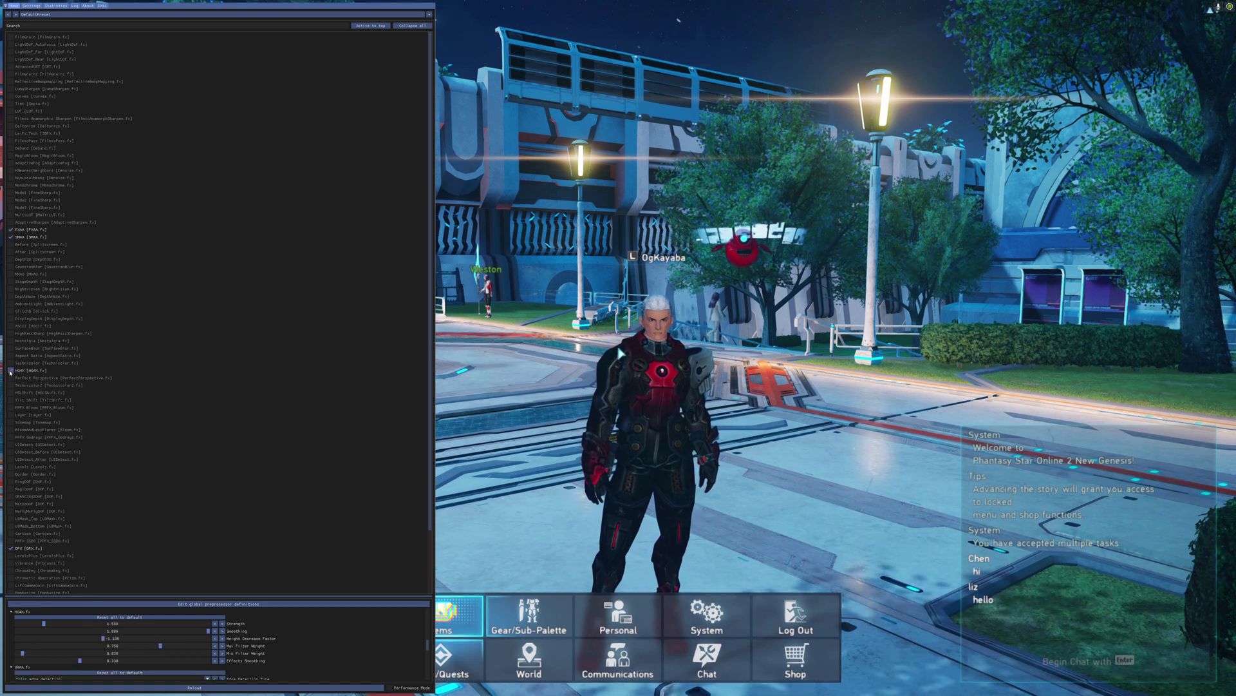
{"action": "left_click", "coordinate": [10, 371]}
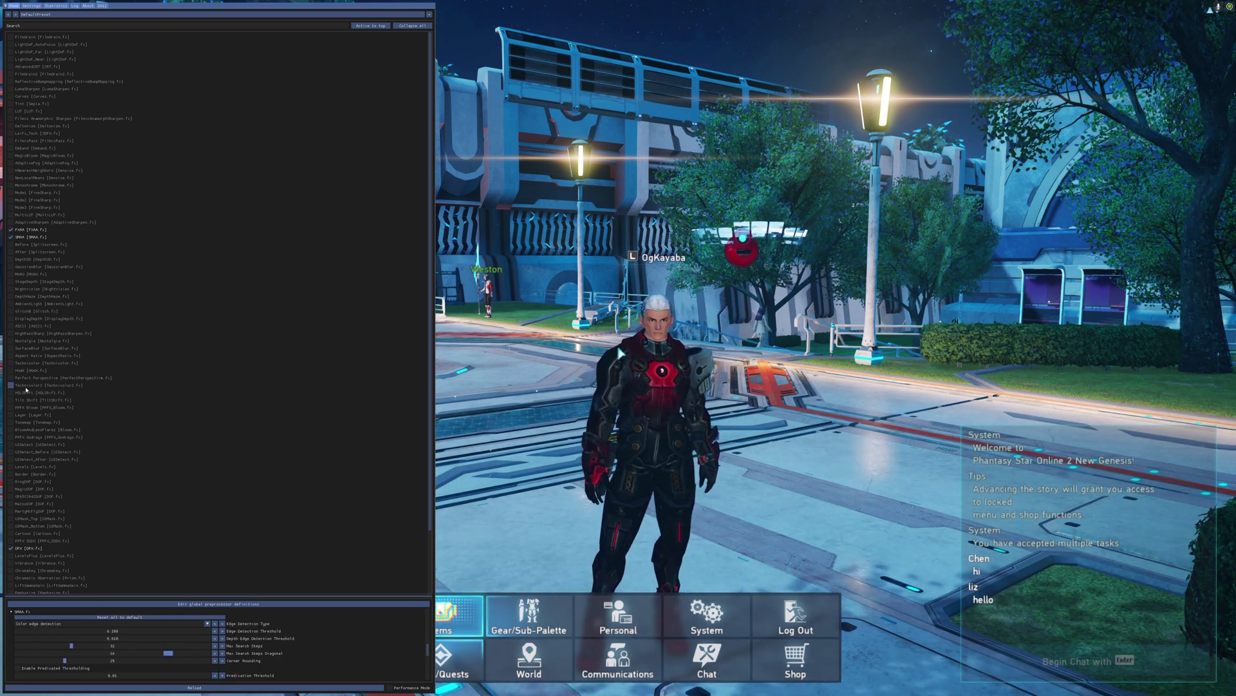
- Enable FakeHDR, and tick Levels then untick it again
{"action": "scroll", "coordinate": [35, 397], "scroll_direction": "down", "scroll_amount": 3}
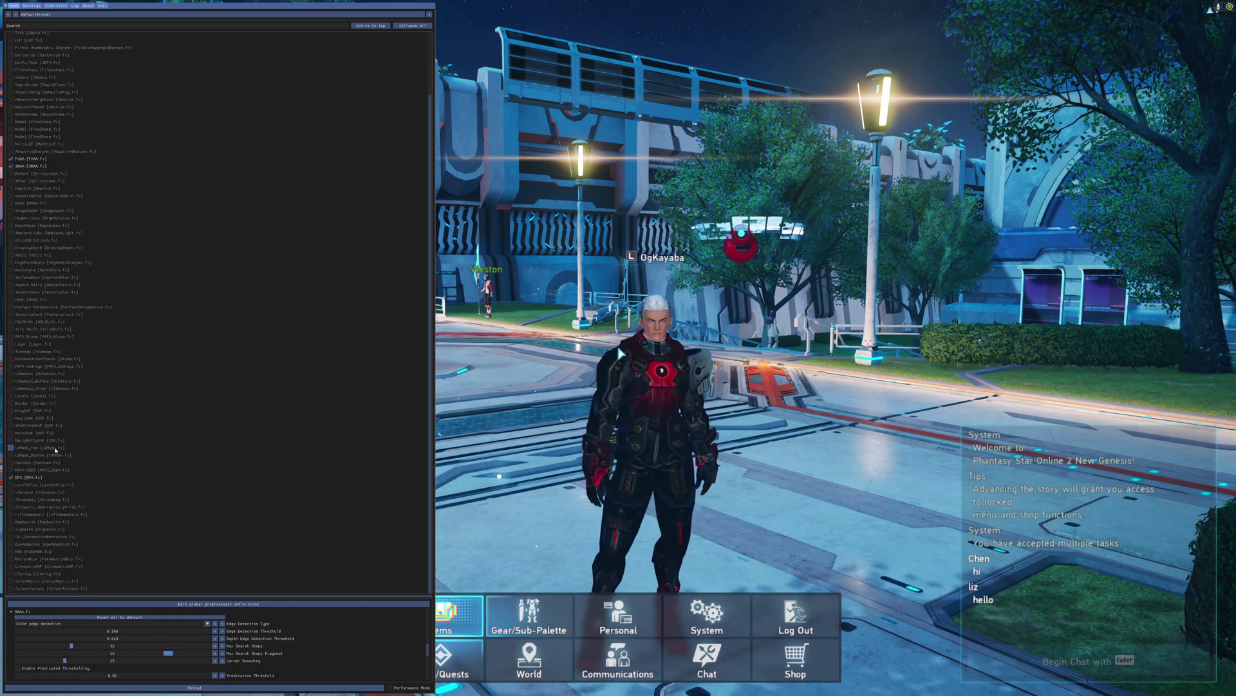
{"action": "left_click", "coordinate": [10, 552]}
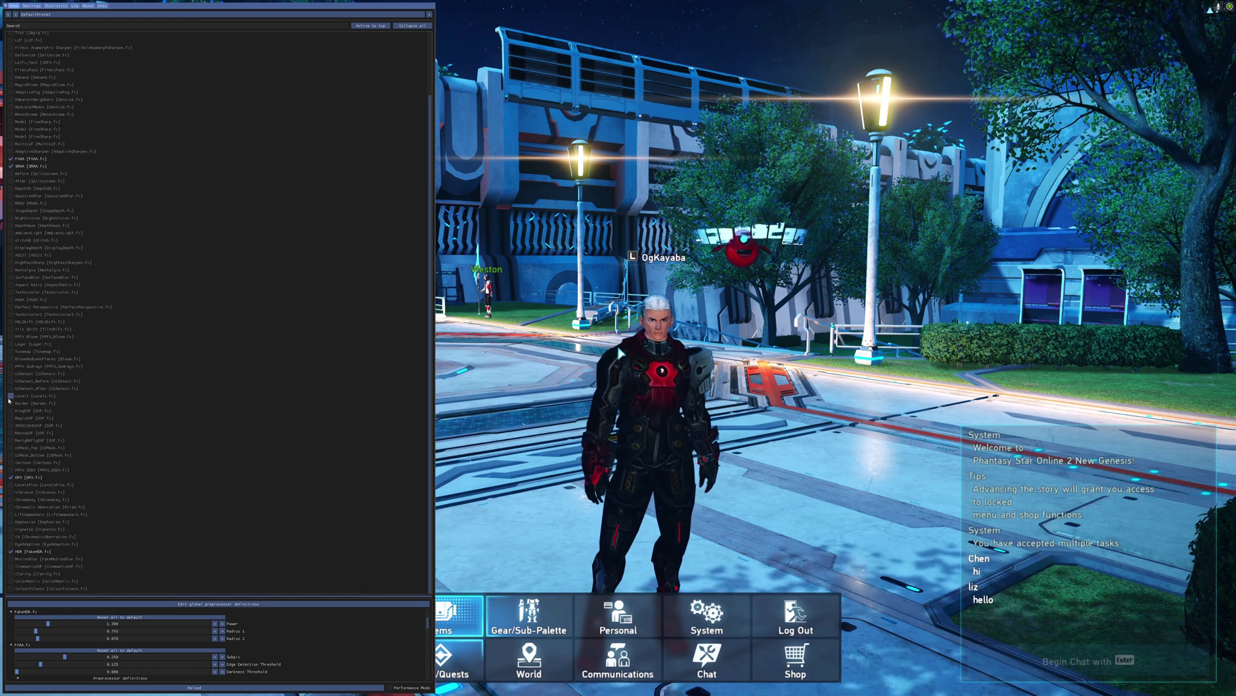
{"action": "left_click", "coordinate": [10, 397]}
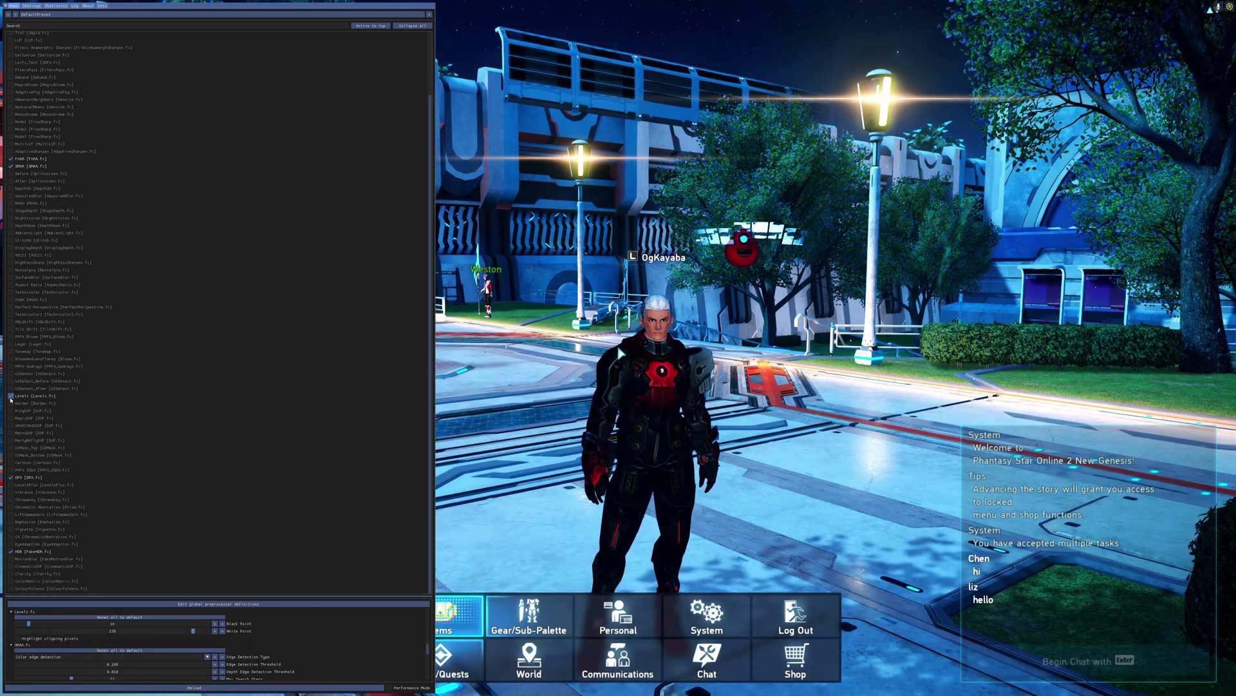
{"action": "left_click", "coordinate": [10, 397]}
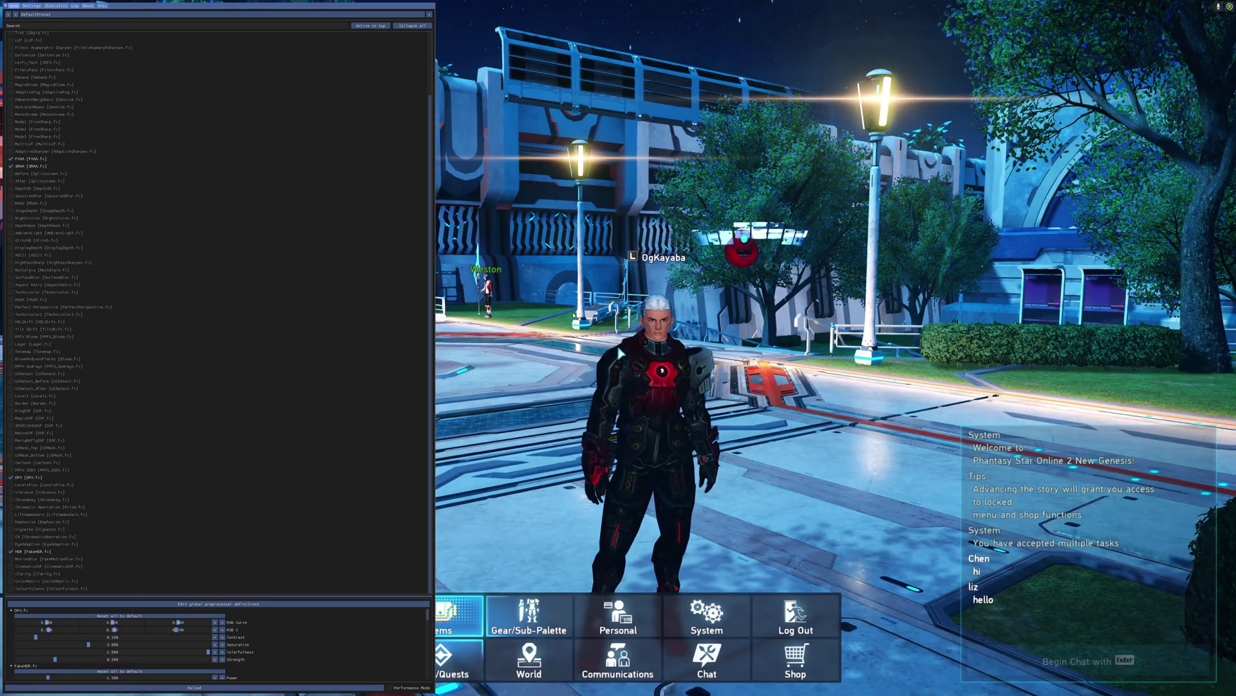
- Hide the ReShade overlay and go to the game's System > Options > Graphics settings
{"action": "key", "text": "Home"}
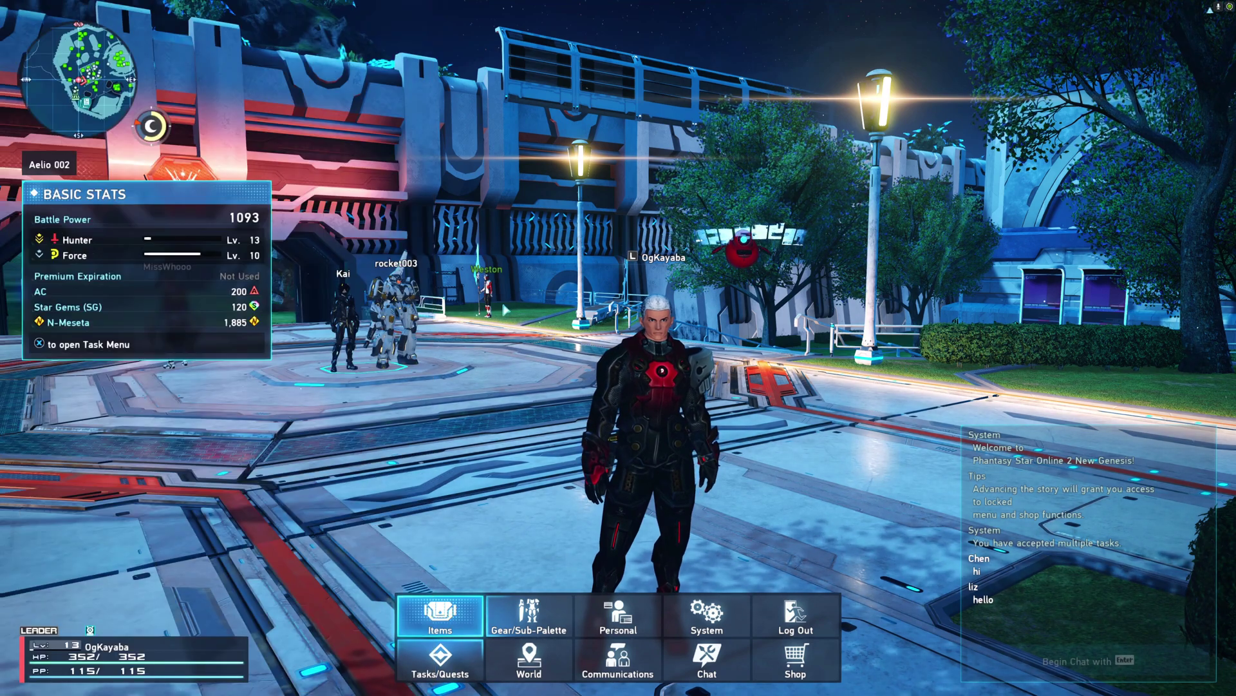
{"action": "key", "text": "a"}
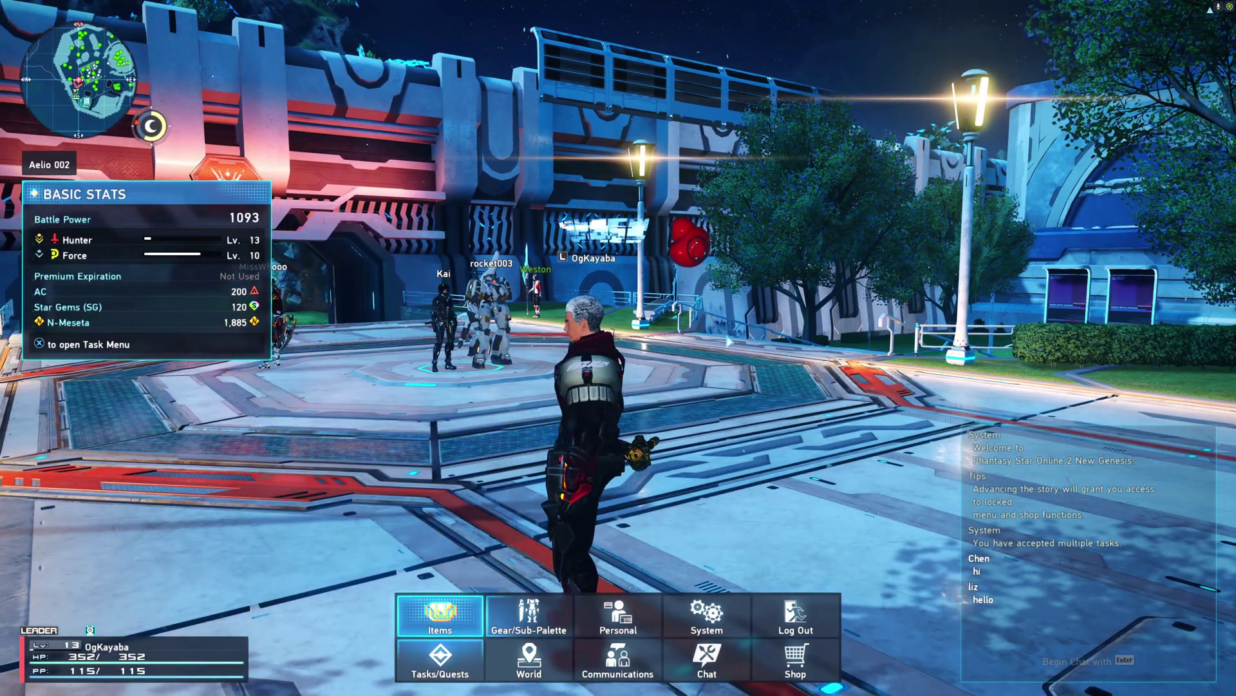
{"action": "left_click", "coordinate": [708, 628]}
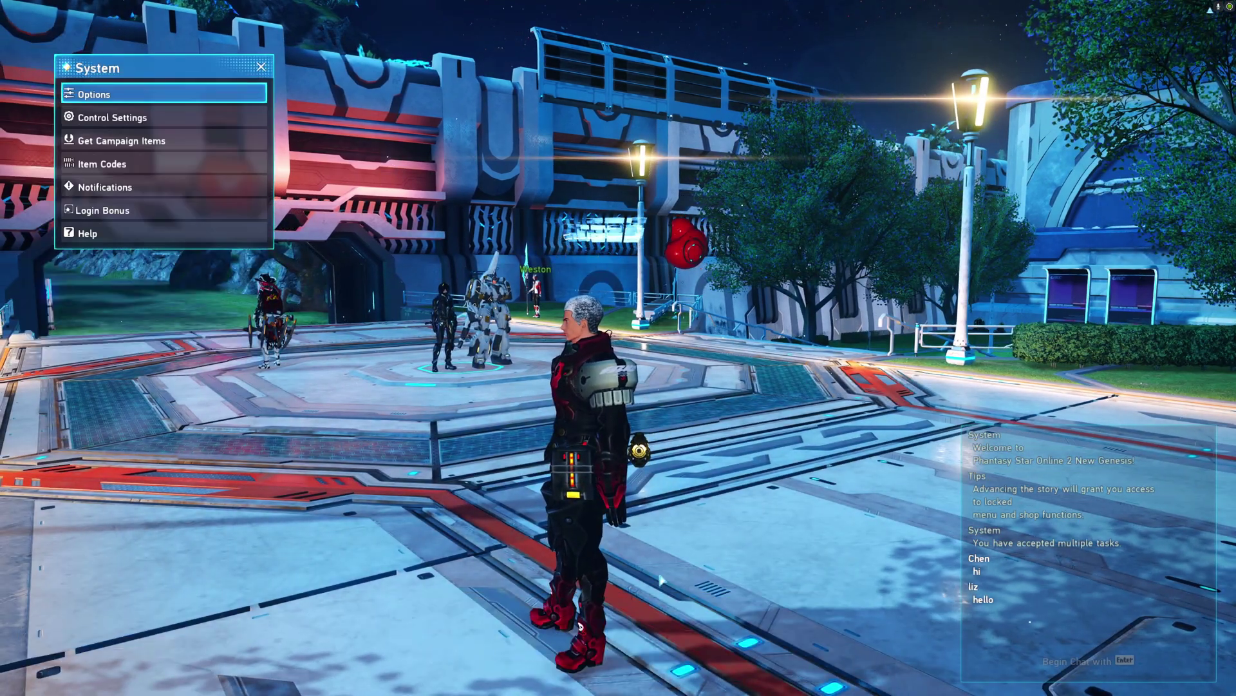
{"action": "left_click", "coordinate": [167, 105]}
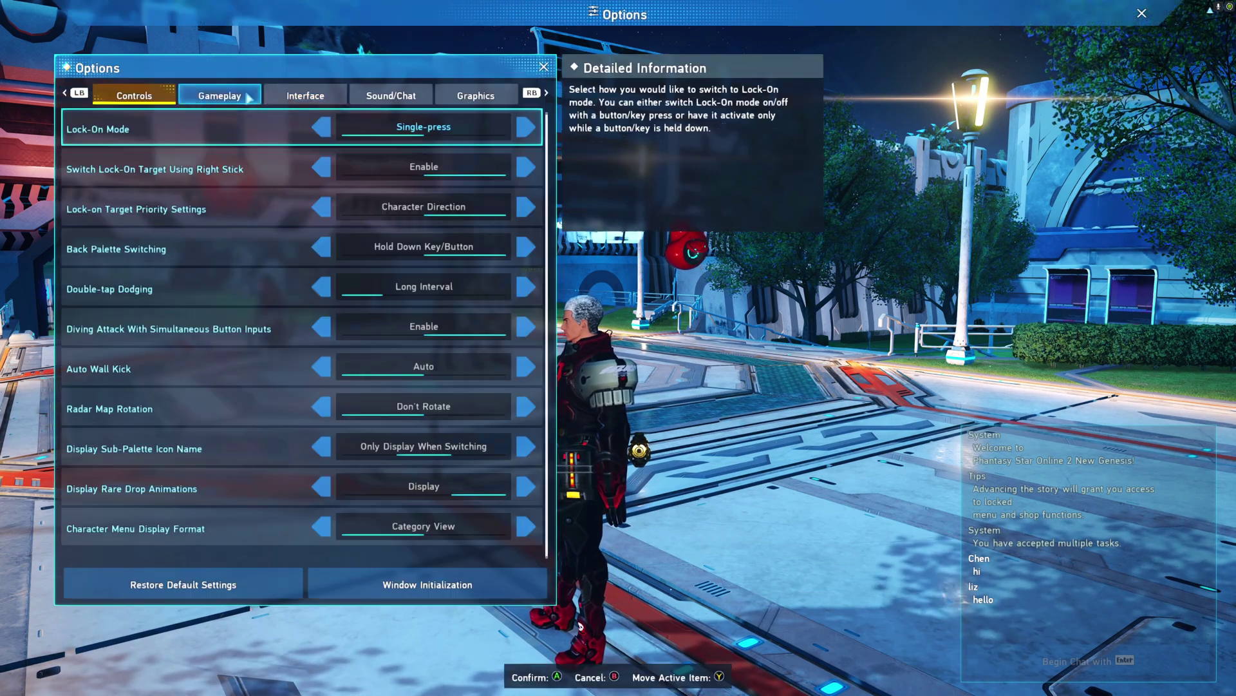
{"action": "left_click", "coordinate": [476, 96]}
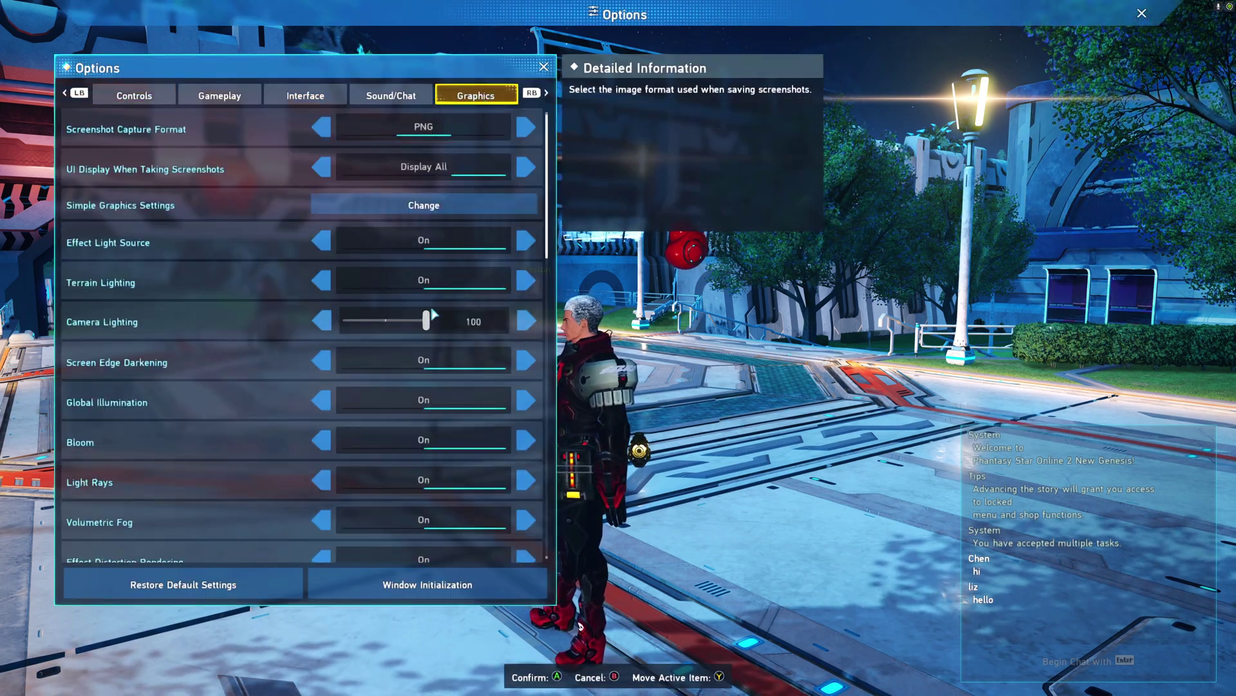
- Scroll through the graphics settings, then close Options and the System menu to resume play
{"action": "scroll", "coordinate": [427, 318], "scroll_direction": "down", "scroll_amount": 10}
{"action": "scroll", "coordinate": [450, 464], "scroll_direction": "down", "scroll_amount": 8}
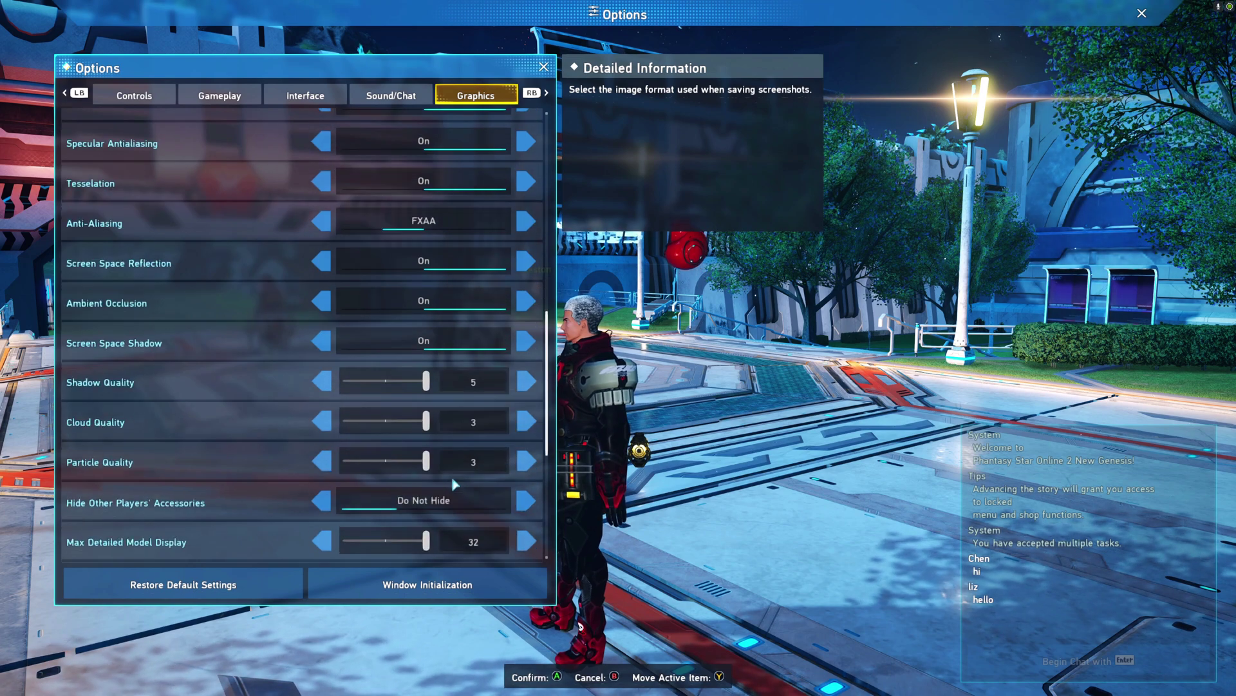
{"action": "scroll", "coordinate": [455, 489], "scroll_direction": "down", "scroll_amount": 6}
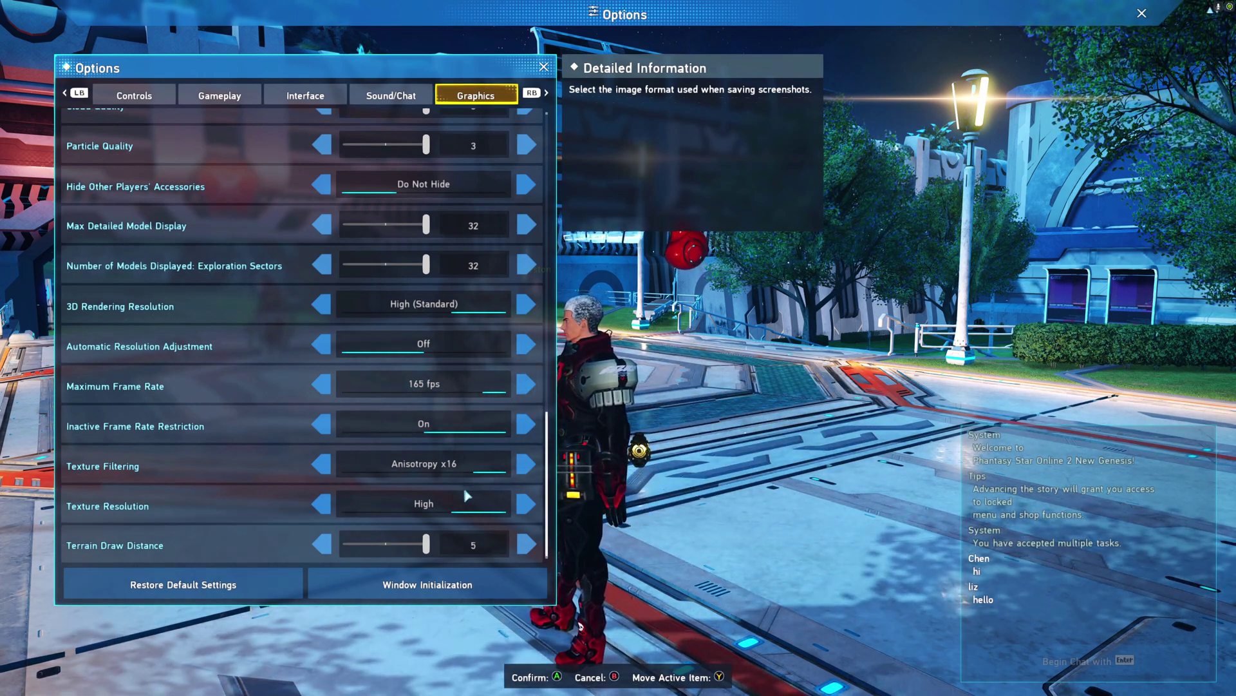
{"action": "key", "text": "Escape"}
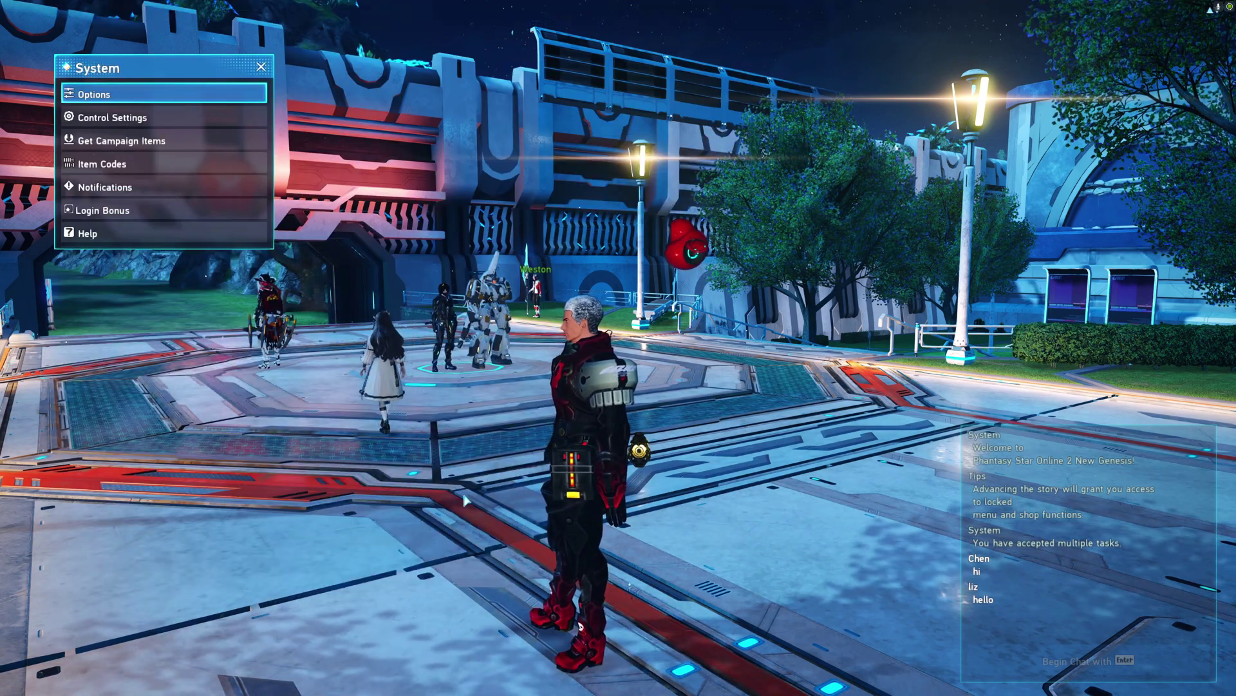
{"action": "key", "text": "Escape"}
{"action": "key", "text": "Escape"}
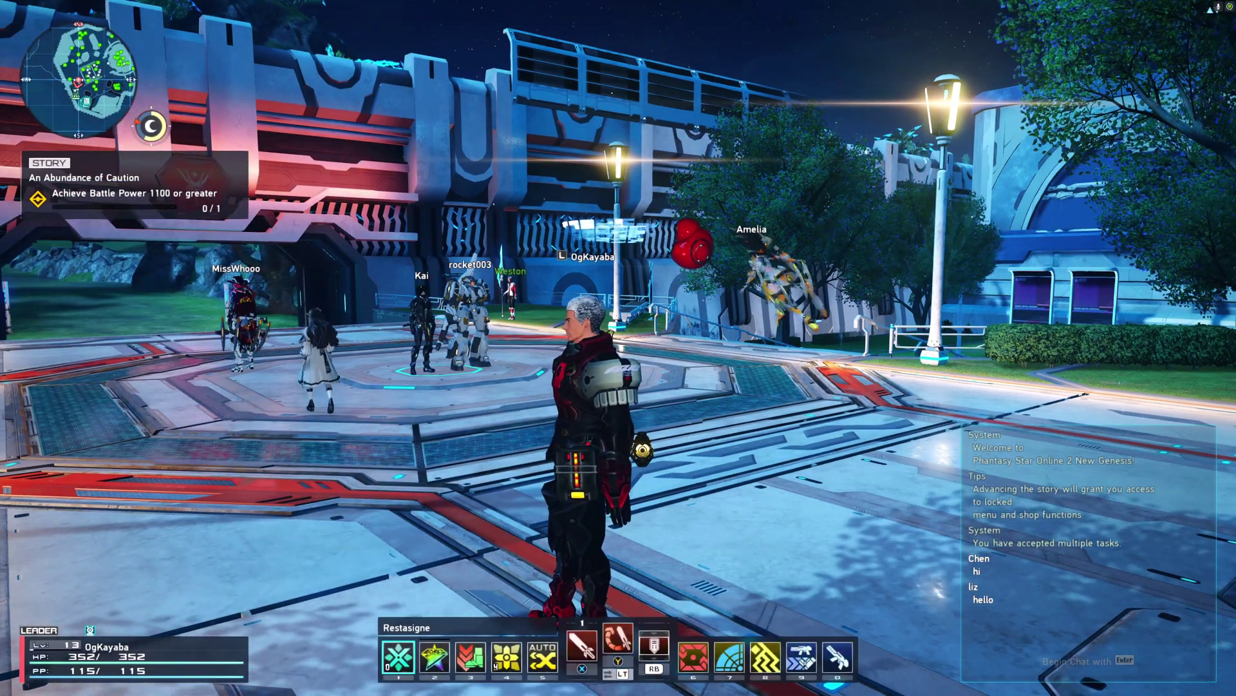